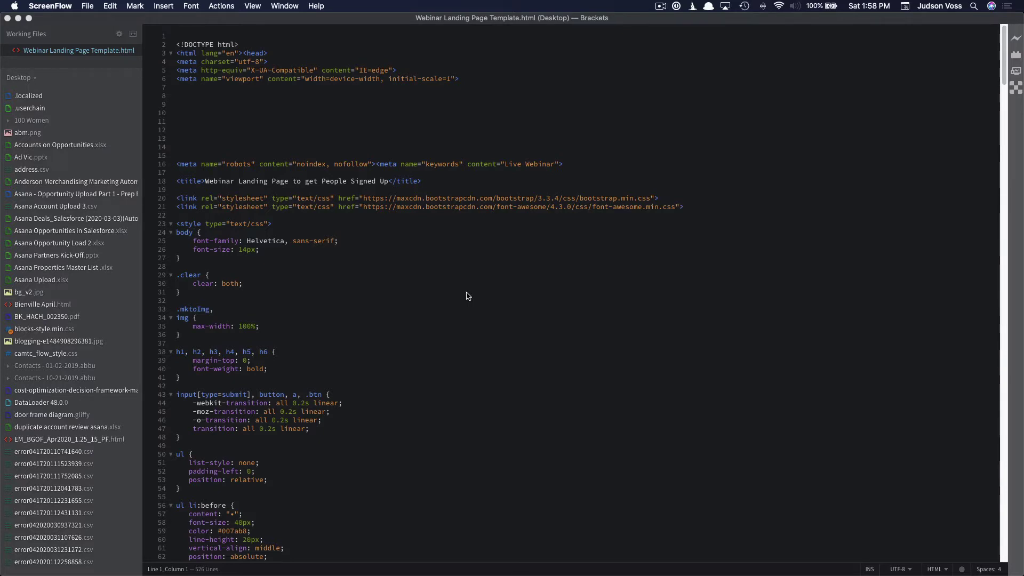
Look through the webinar template's HTML code, switch to Chrome, and review the rendered landing page down to its footer
scroll(470, 309, "down", 15)
scroll(472, 313, "up", 15)
left_click(508, 291)
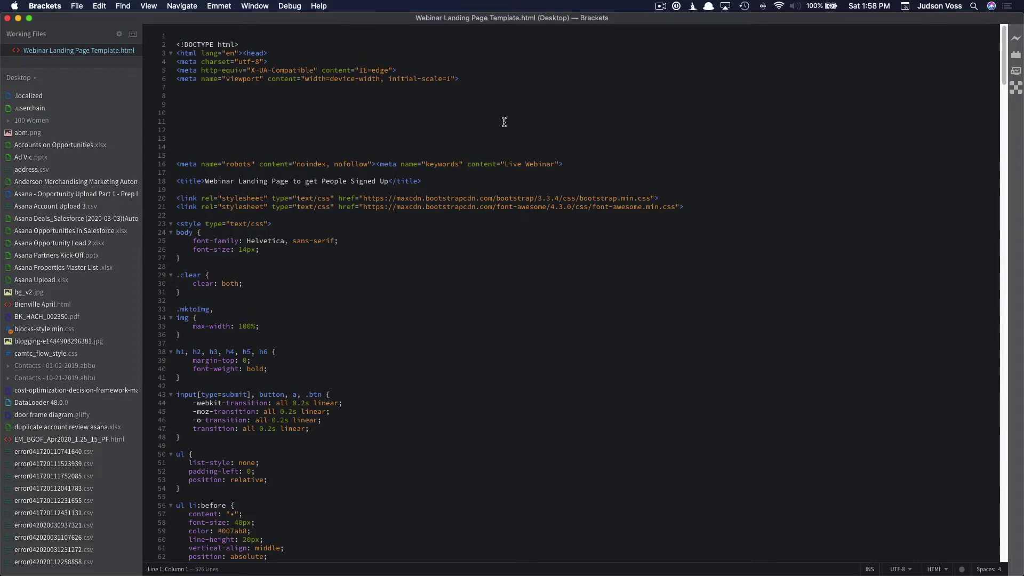
left_click(18, 18)
left_click(230, 26)
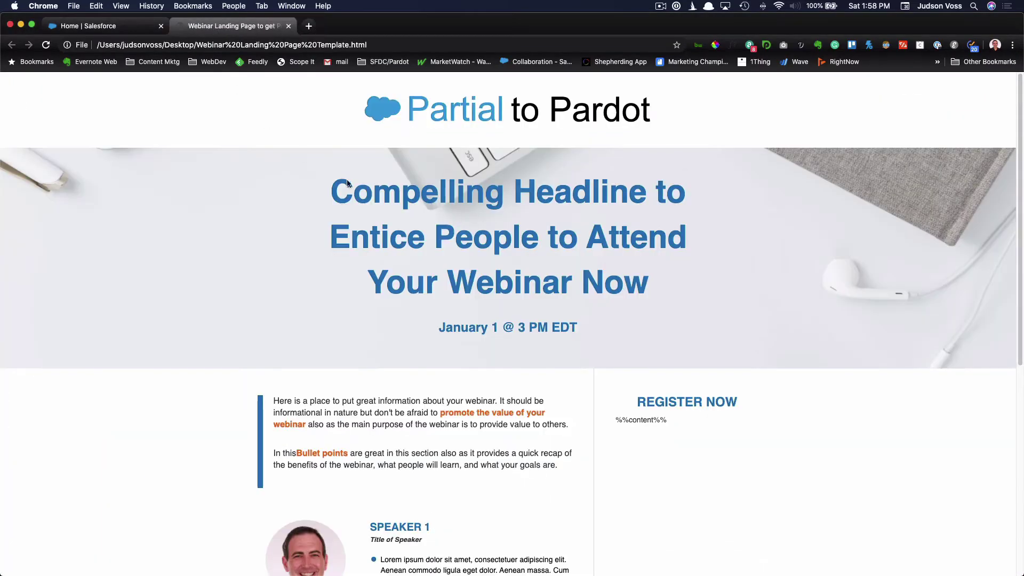
scroll(647, 315, "down", 7)
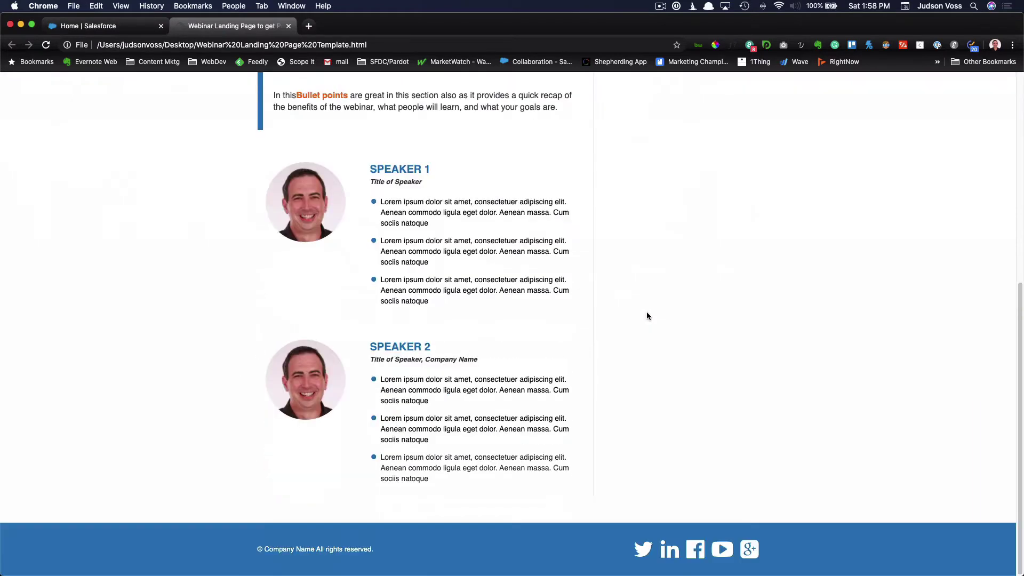
scroll(647, 313, "up", 7)
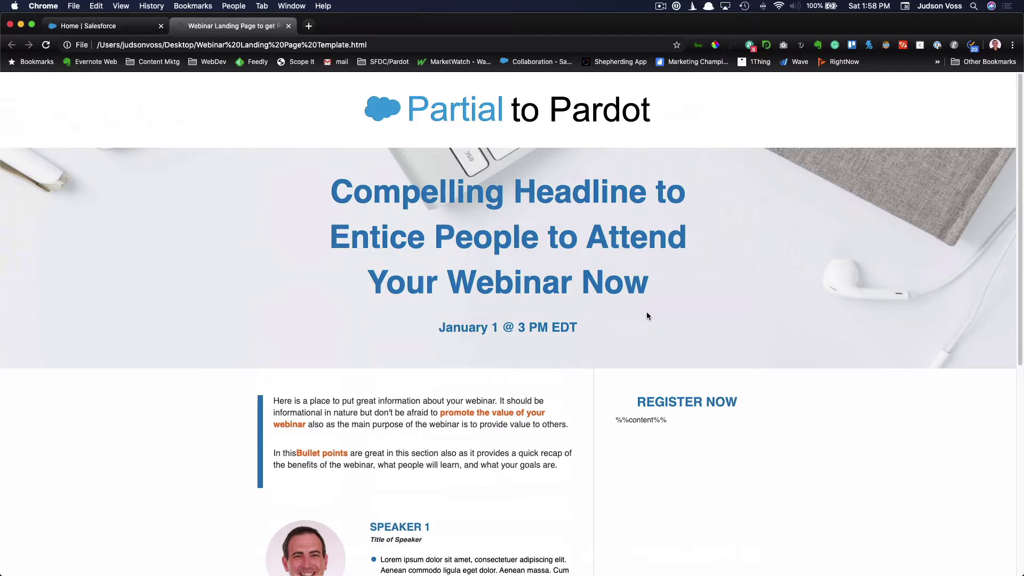
Display the page source of the webinar landing page template and select all of its code
right_click(213, 102)
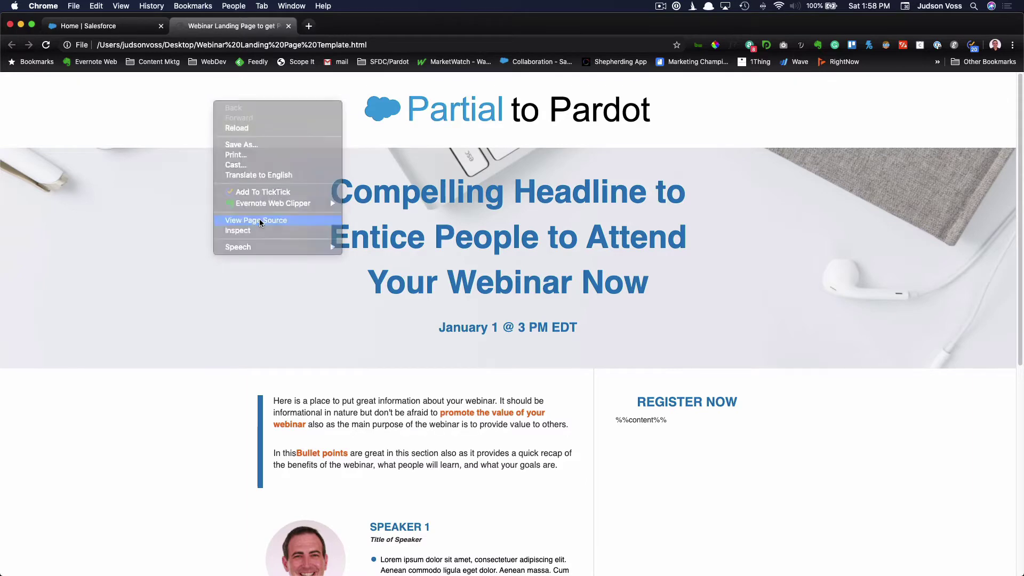
left_click(260, 220)
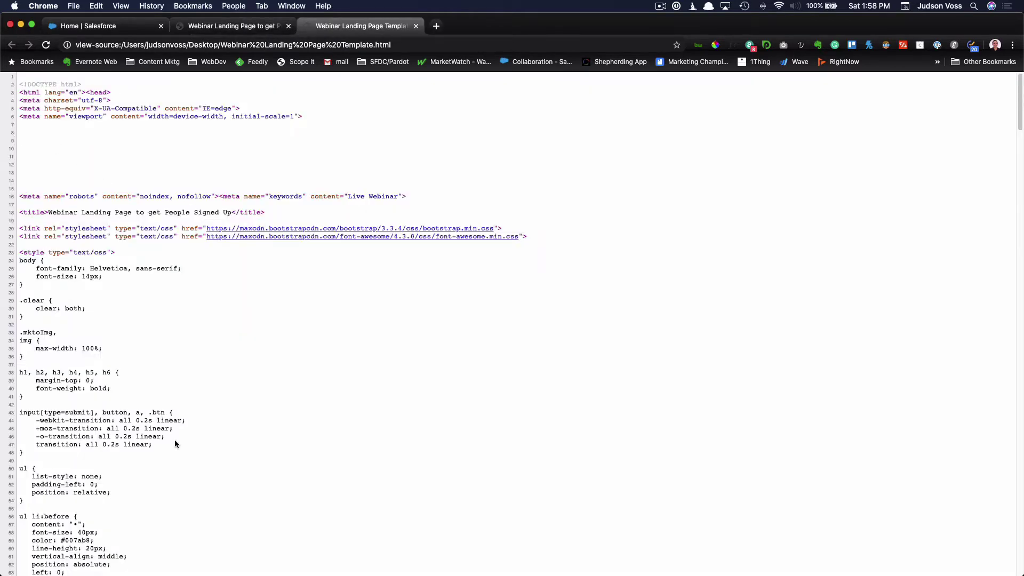
scroll(181, 436, "down", 10)
scroll(187, 434, "up", 15)
key("super+a")
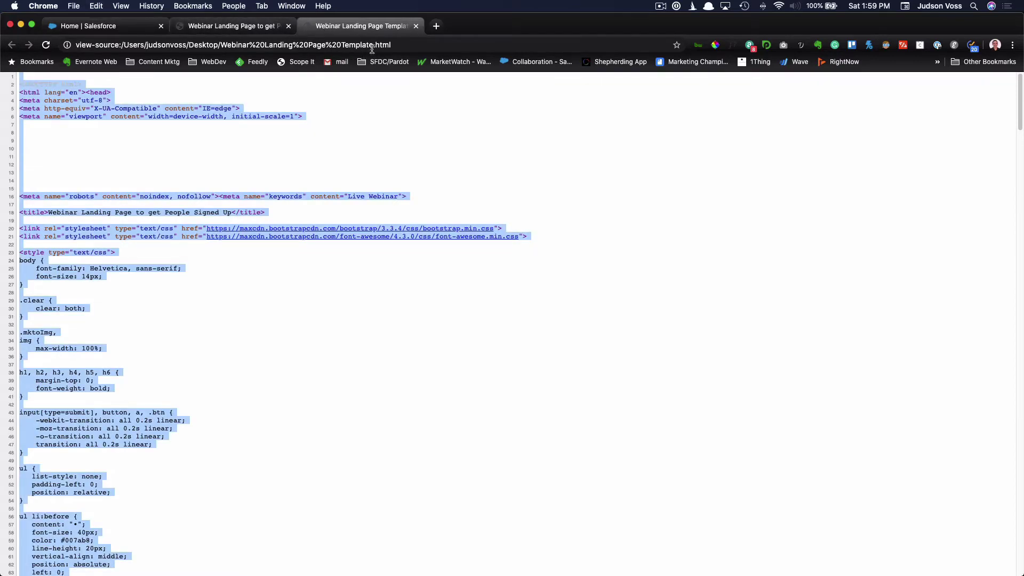
Return to Salesforce and open Pardot's list of landing page layout templates
left_click(235, 27)
left_click(114, 28)
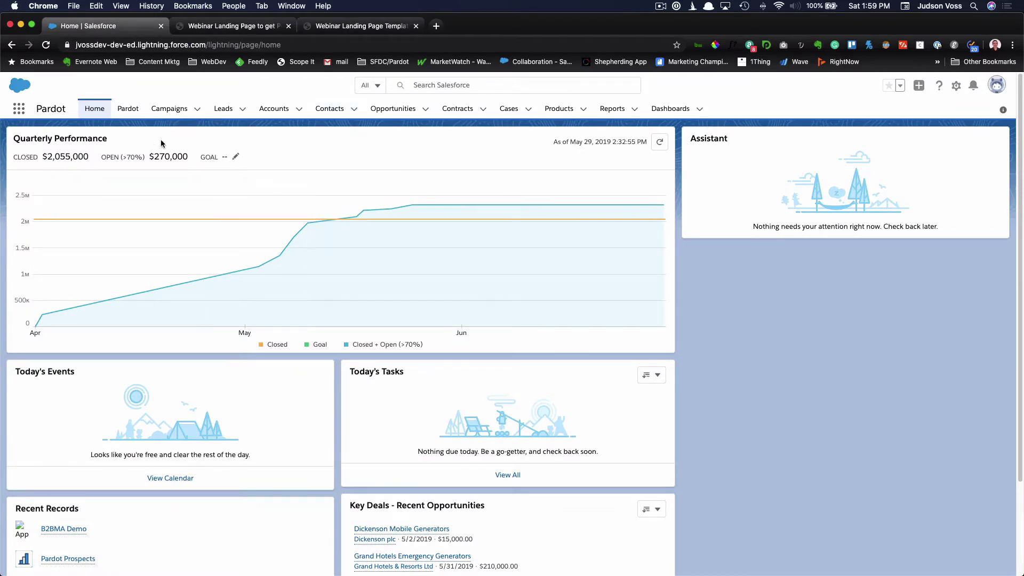
left_click(128, 108)
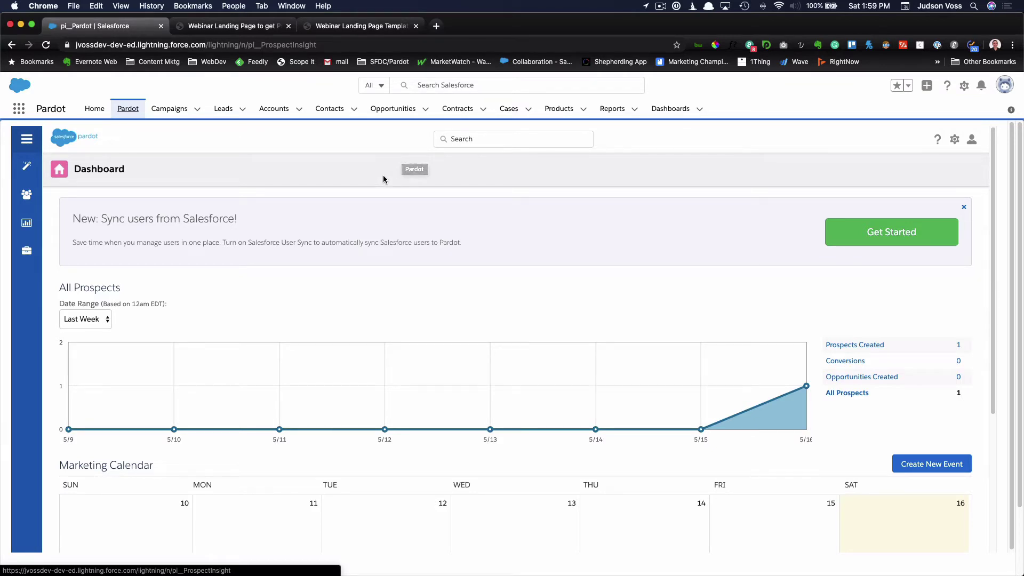
mouse_move(29, 169)
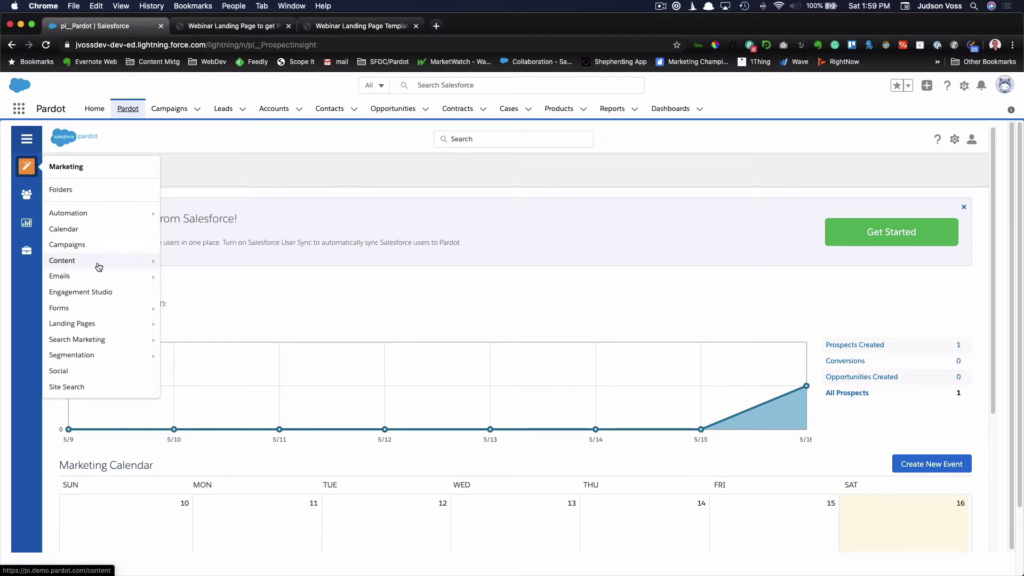
mouse_move(104, 326)
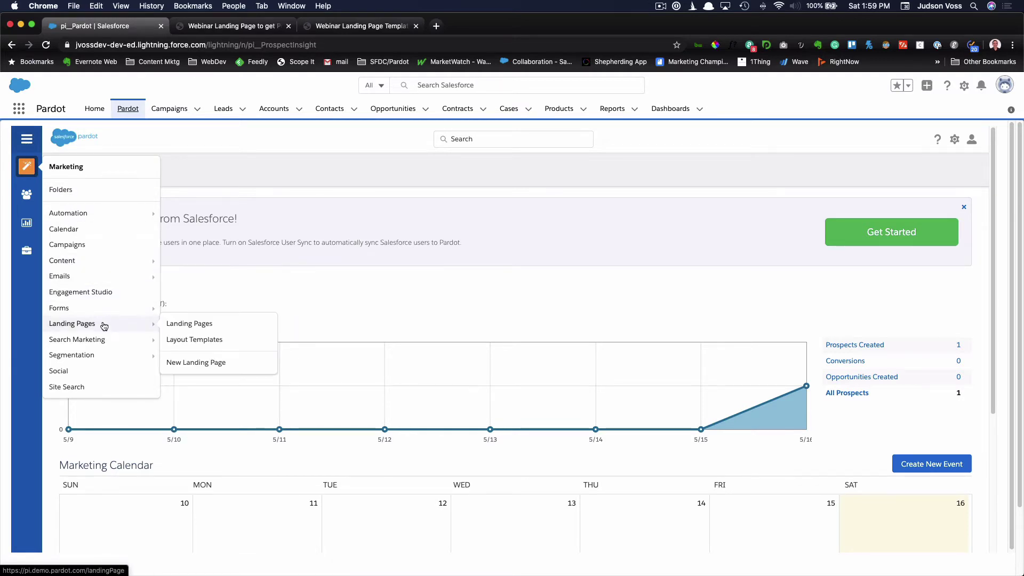
left_click(209, 340)
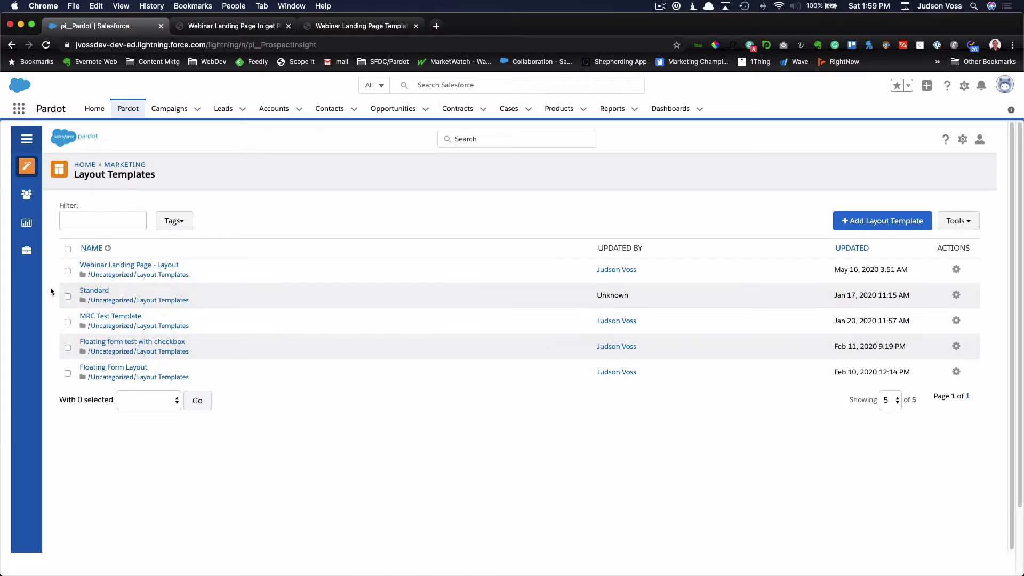
Open the Webinar Landing Page - Layout template for editing, select its entire layout code, and leave the editor without saving
left_click(171, 265)
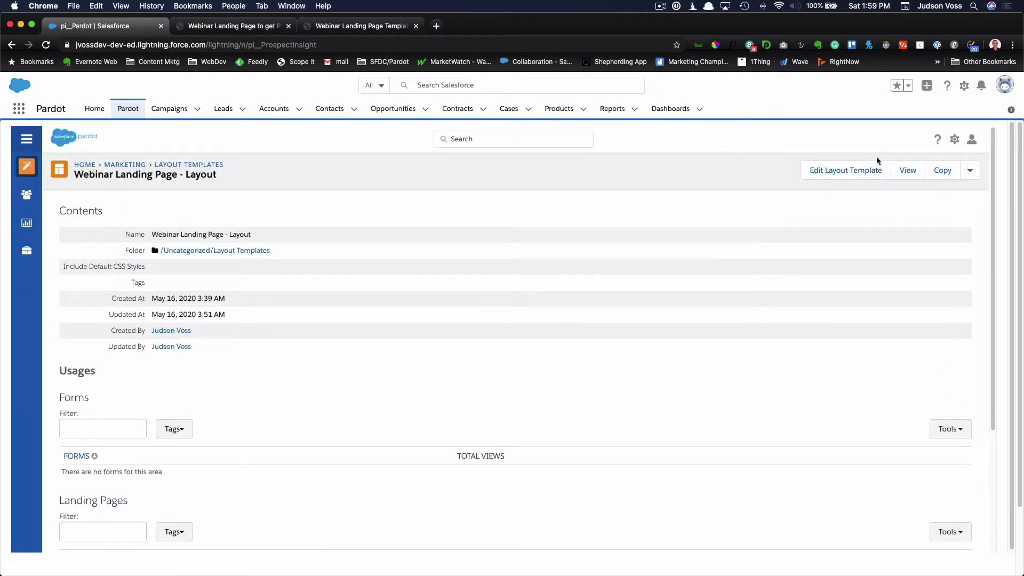
left_click(845, 170)
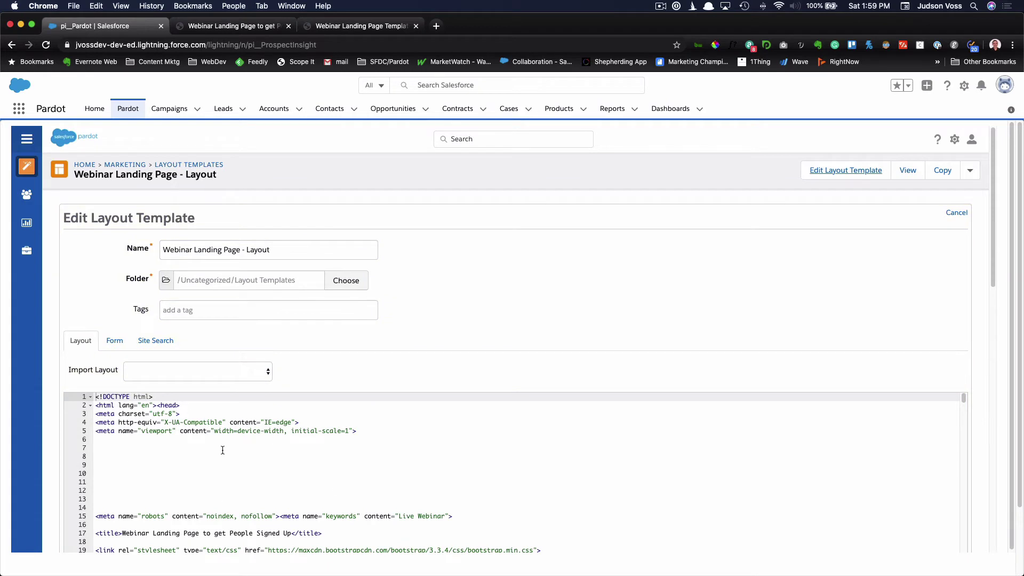
left_click(181, 473)
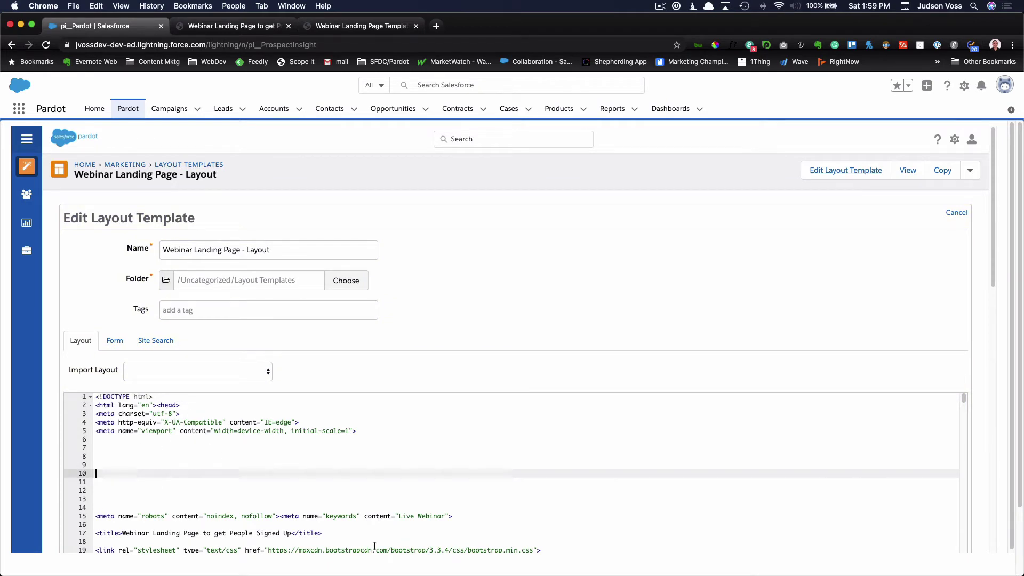
key("super+a")
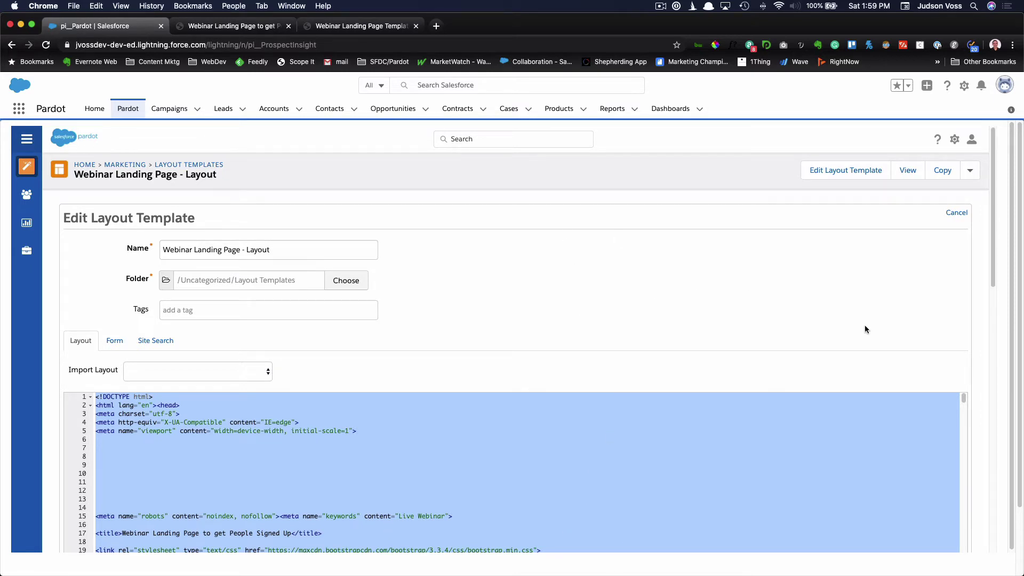
left_click(956, 213)
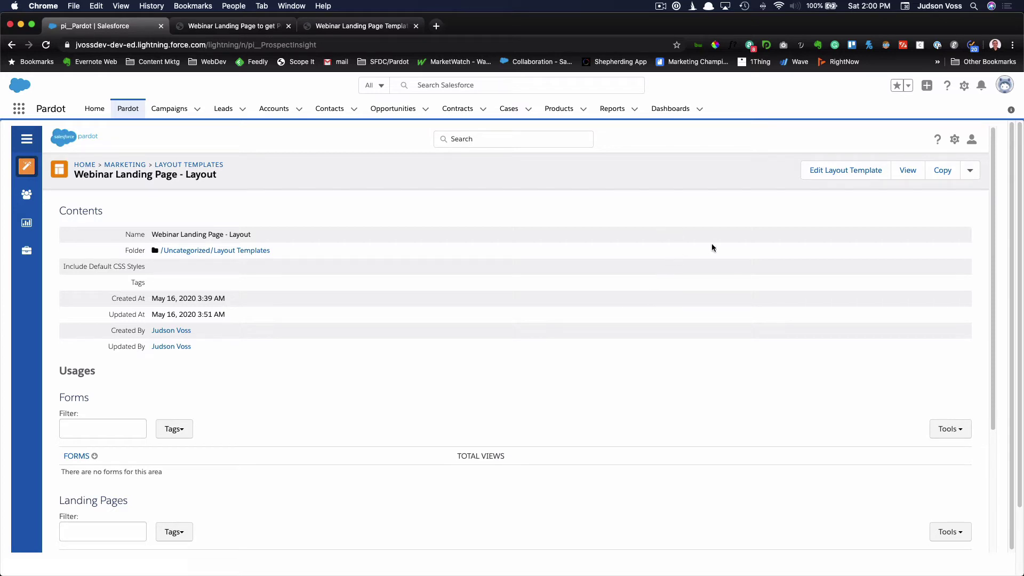
Find the existing Webinar Landing Page among Pardot's landing pages and open it for editing
mouse_move(26, 166)
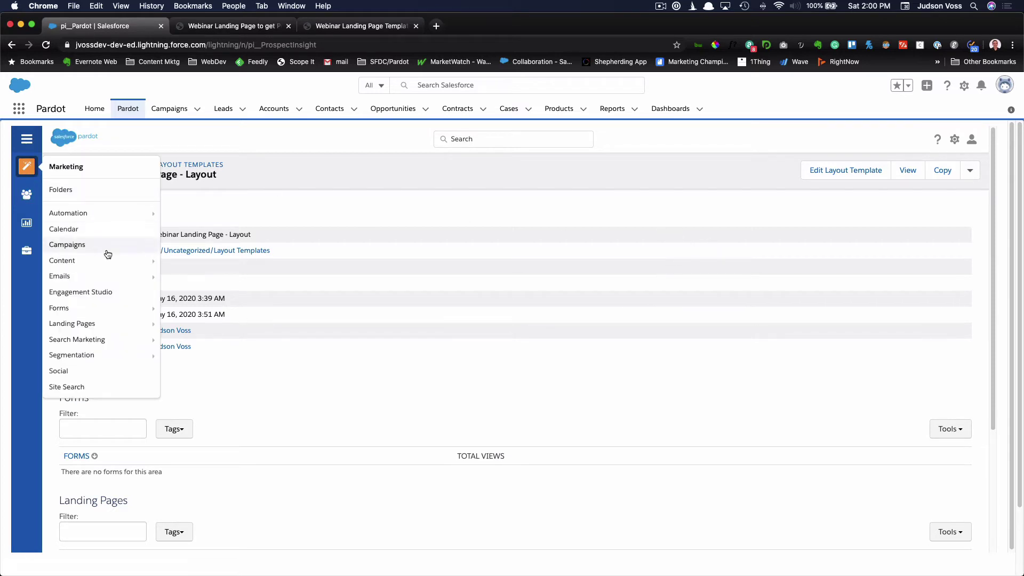
mouse_move(151, 325)
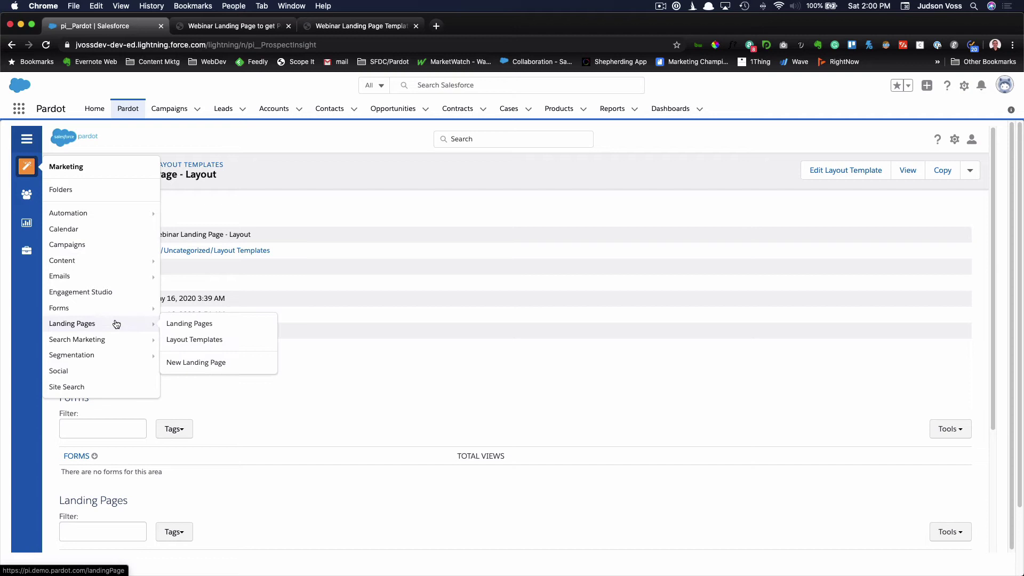
left_click(201, 324)
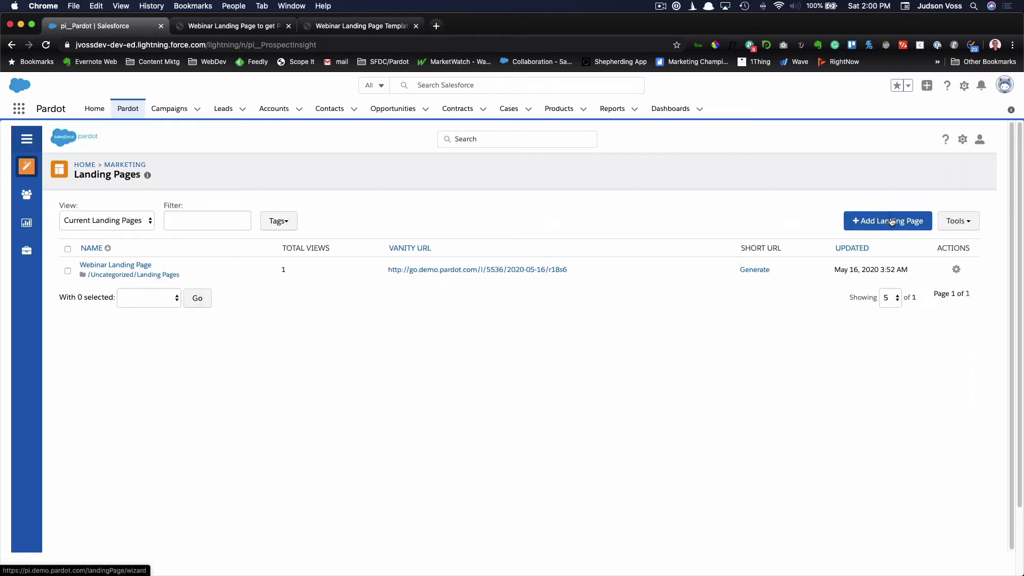
left_click(116, 266)
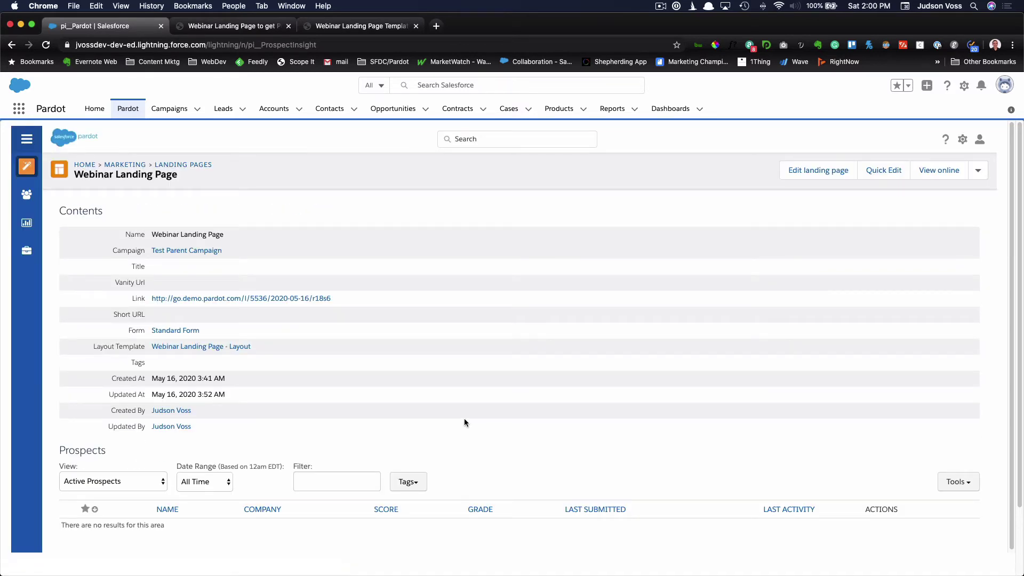
left_click(822, 173)
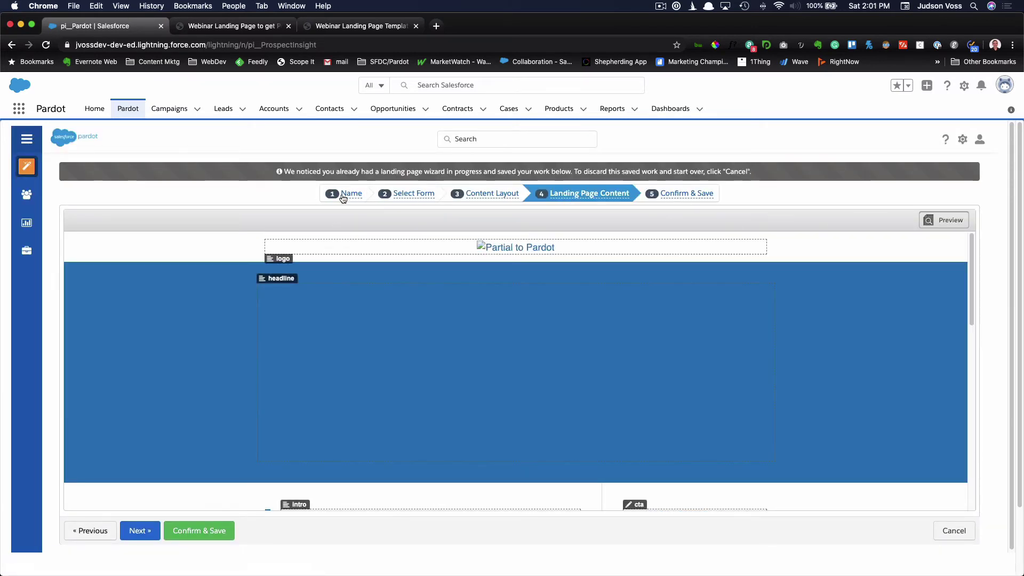
Go through the landing page wizard from Name to Landing Page Content, keeping Standard Form and the Webinar Landing Page - Layout template
left_click(344, 195)
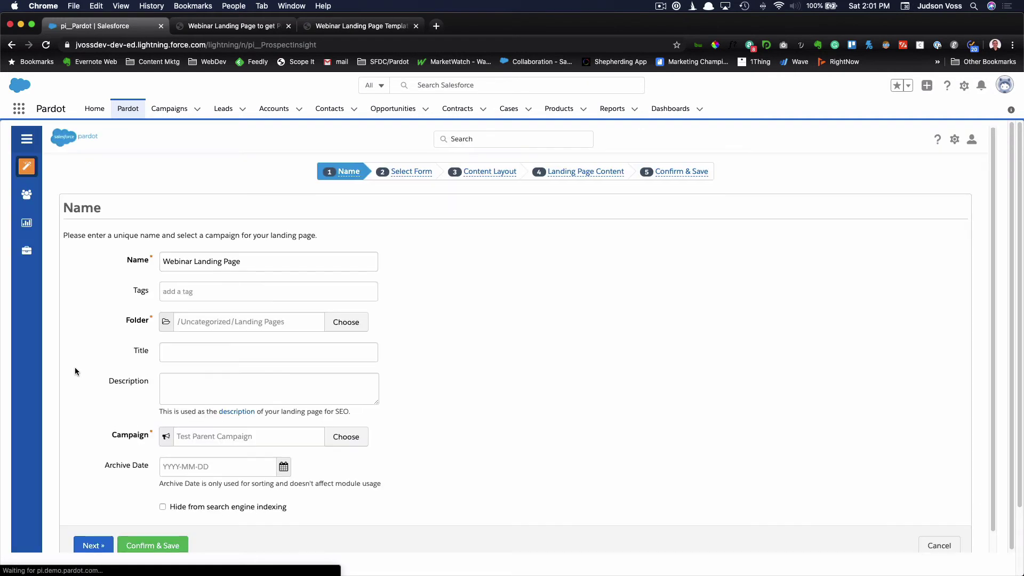
scroll(75, 368, "down", 1)
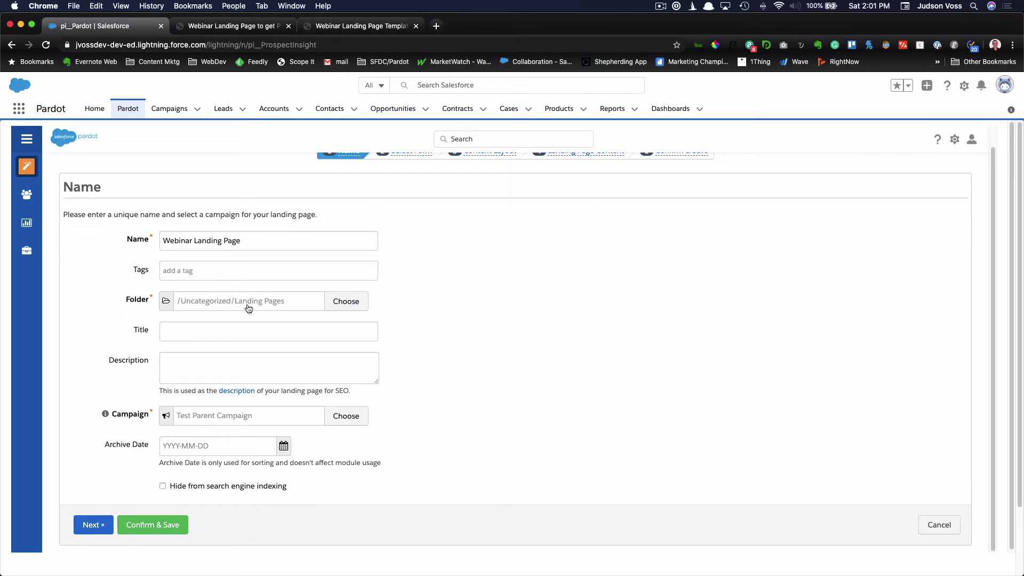
left_click(93, 525)
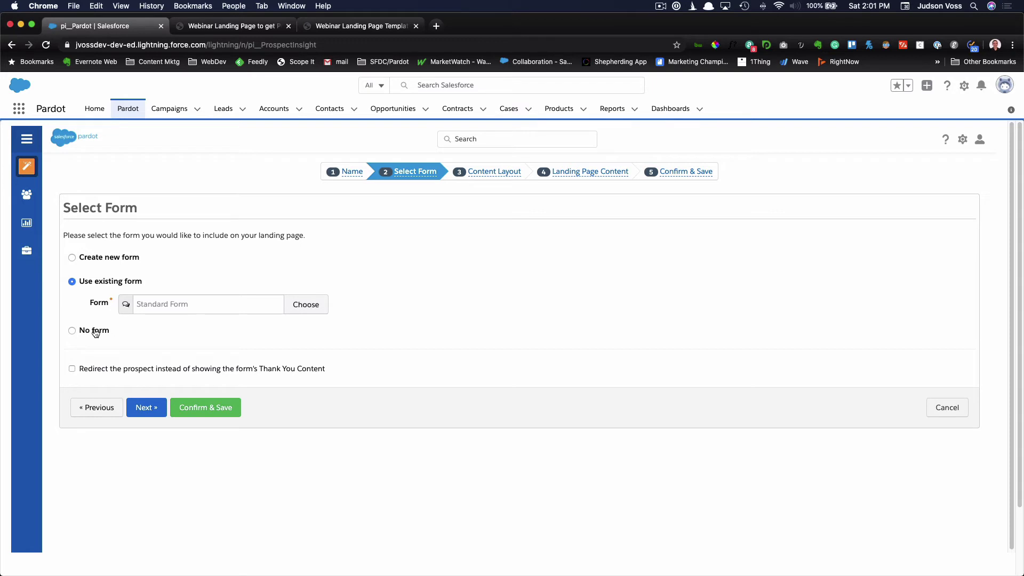
left_click(143, 408)
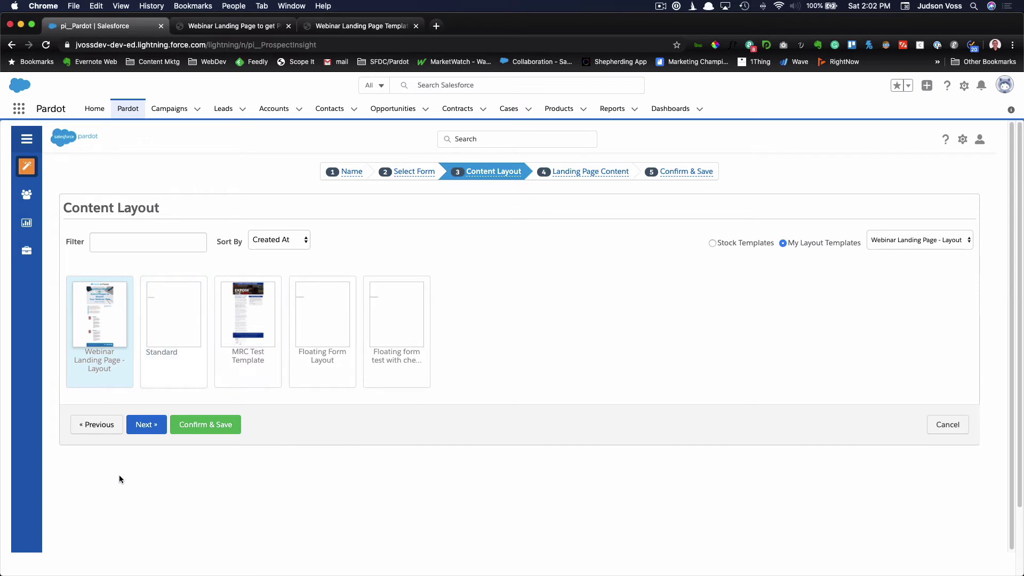
left_click(146, 424)
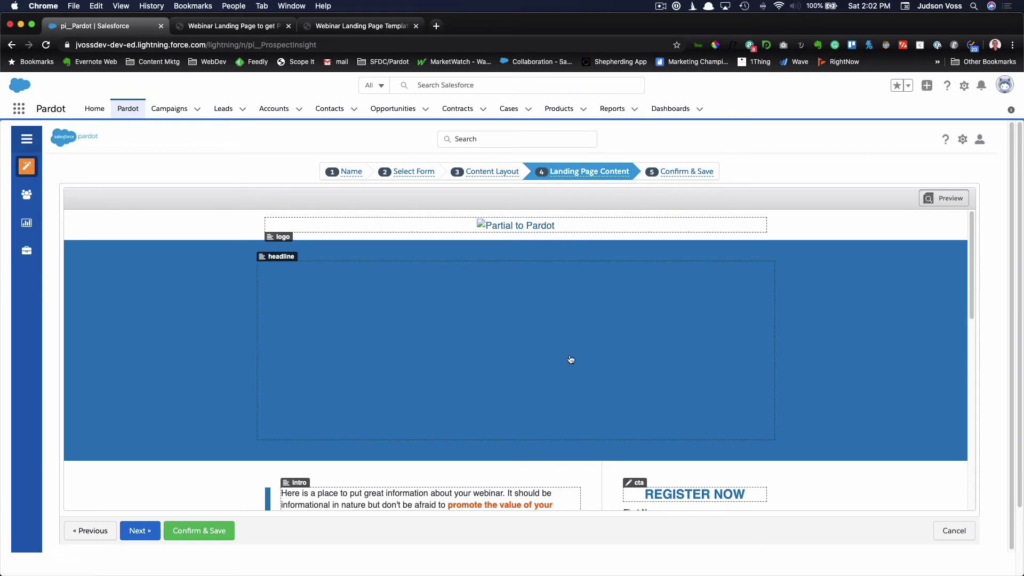
Examine the landing page's editable regions, view the headline region's text in its editor, and close it without saving
scroll(176, 338, "down", 1)
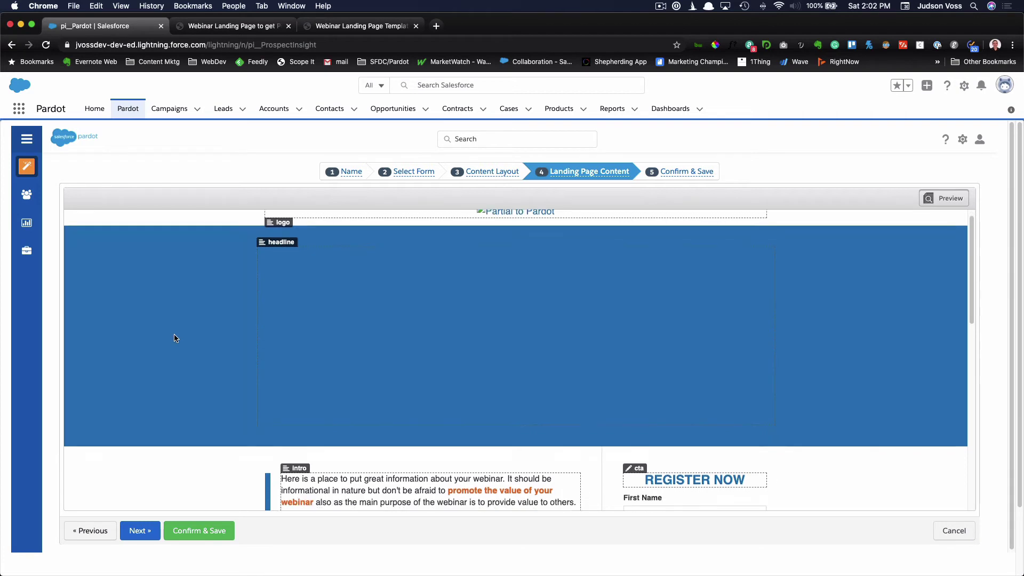
scroll(176, 337, "up", 1)
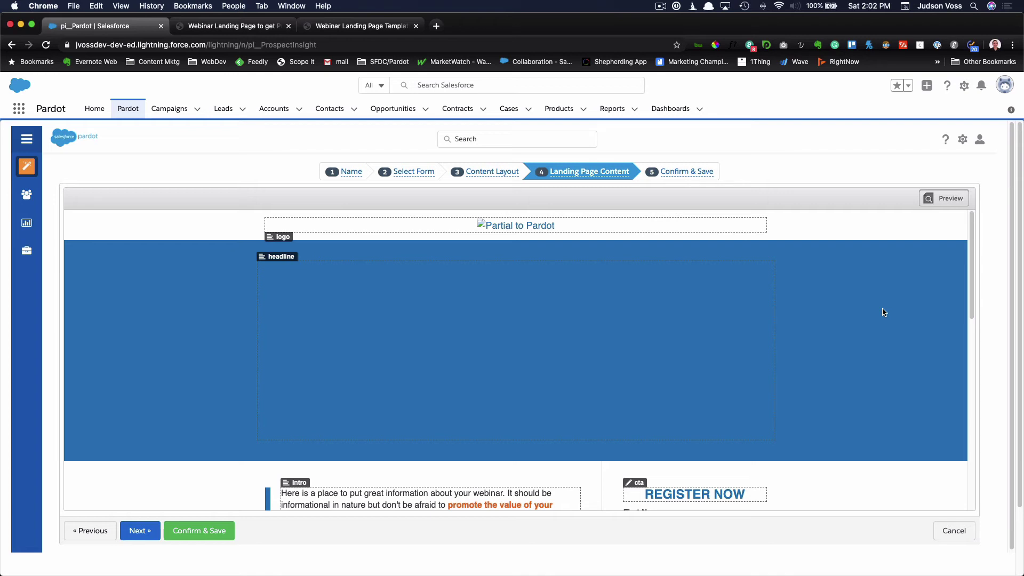
scroll(625, 369, "down", 1)
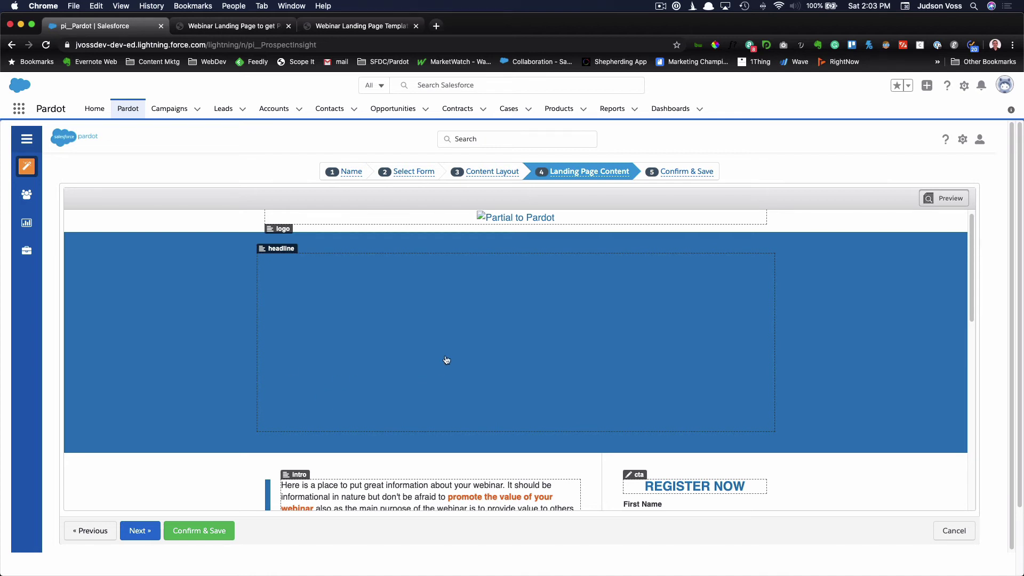
scroll(546, 304, "down", 2)
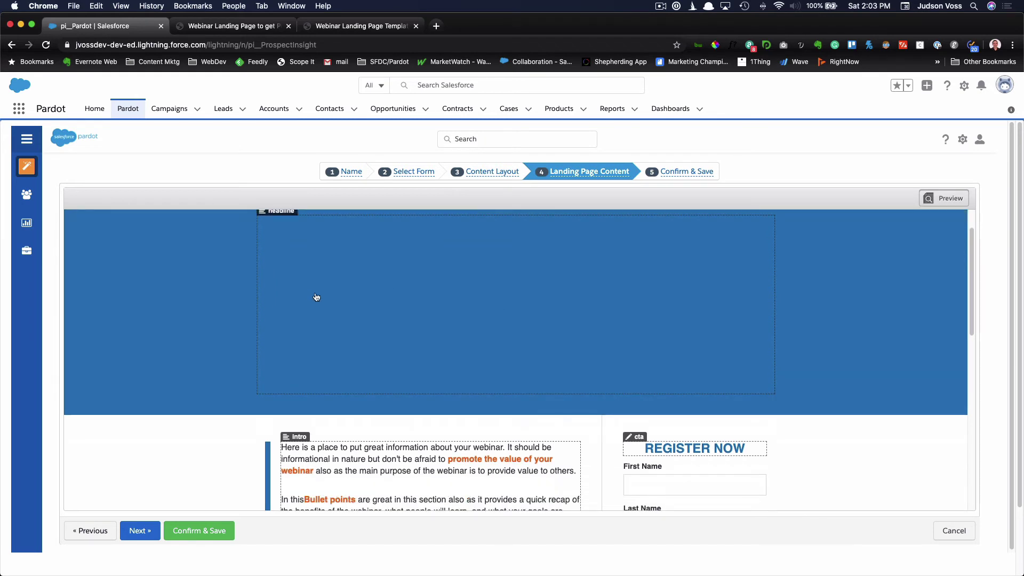
scroll(567, 343, "up", 3)
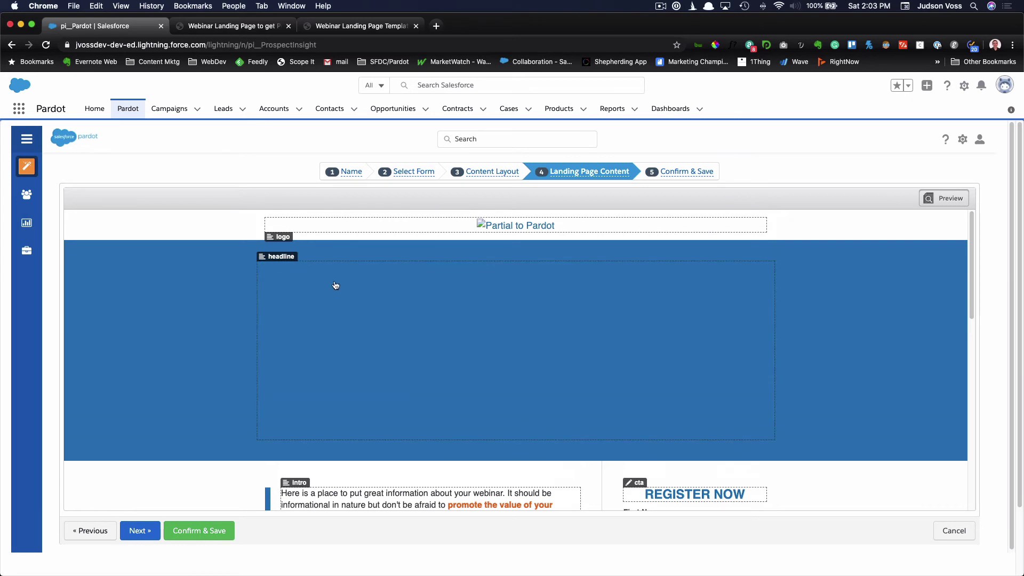
left_click(451, 377)
scroll(542, 301, "down", 4)
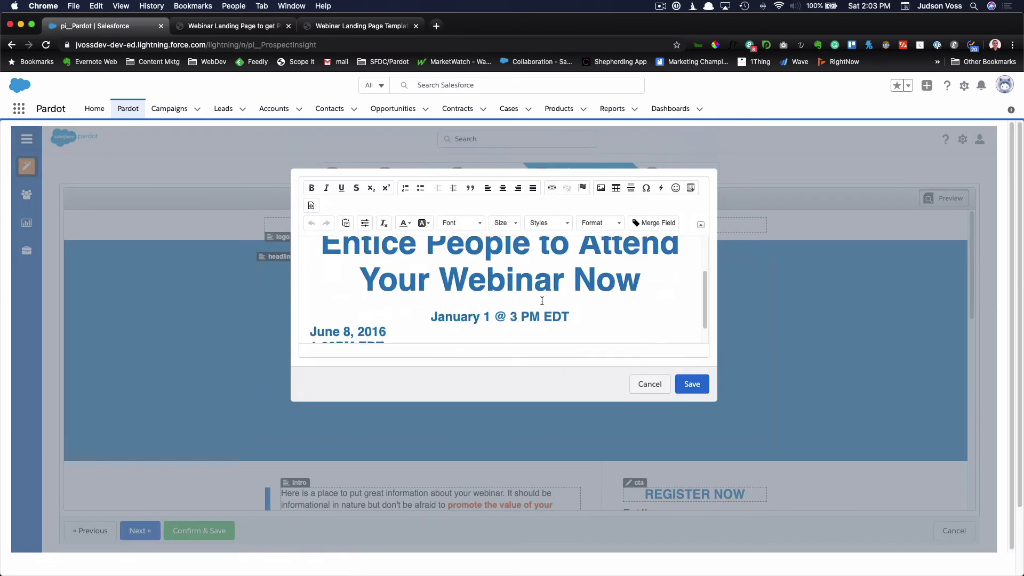
scroll(541, 301, "up", 5)
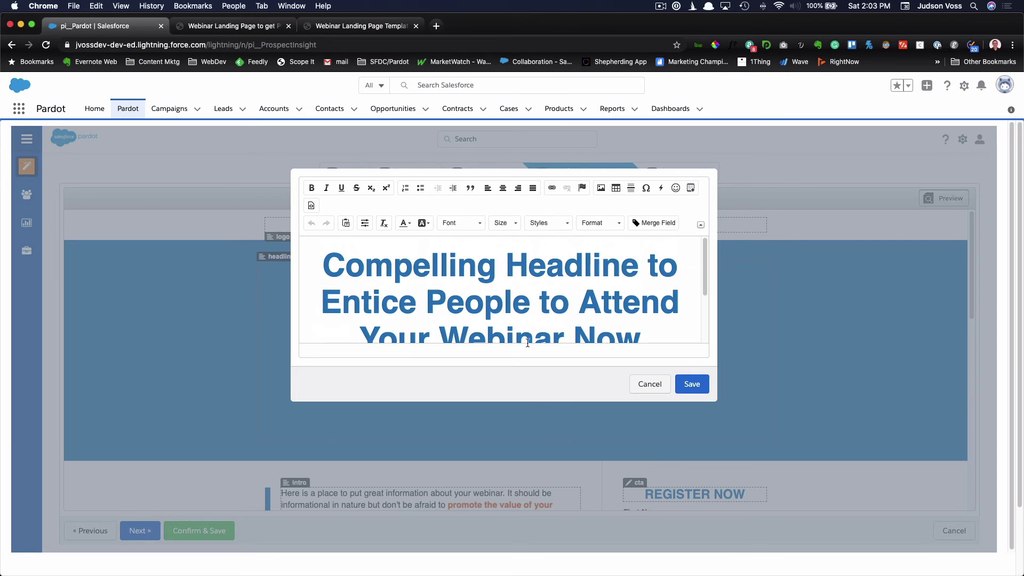
left_click(665, 384)
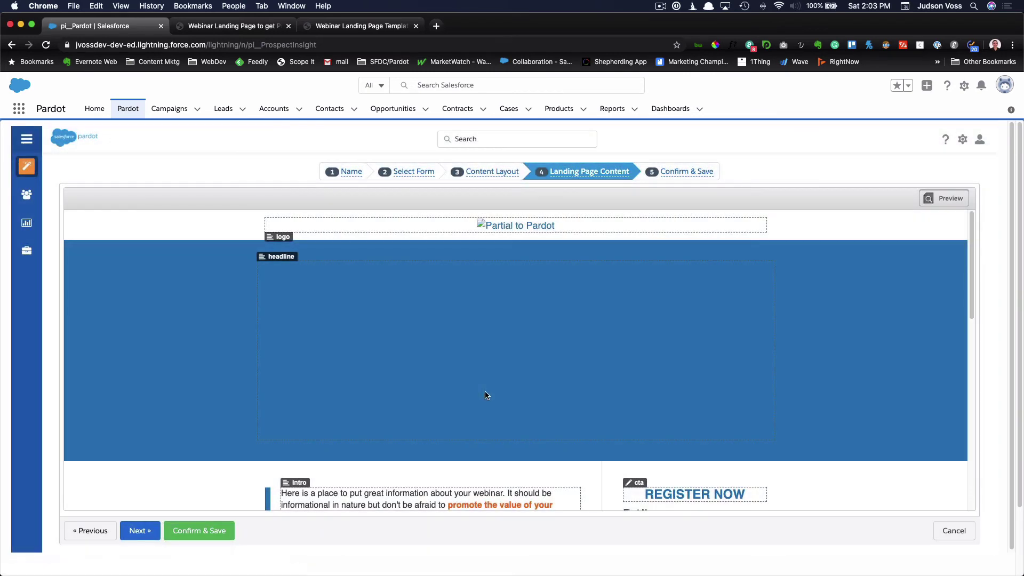
View the intro region's text in its editor and close it without saving
scroll(491, 398, "down", 2)
scroll(491, 396, "down", 1)
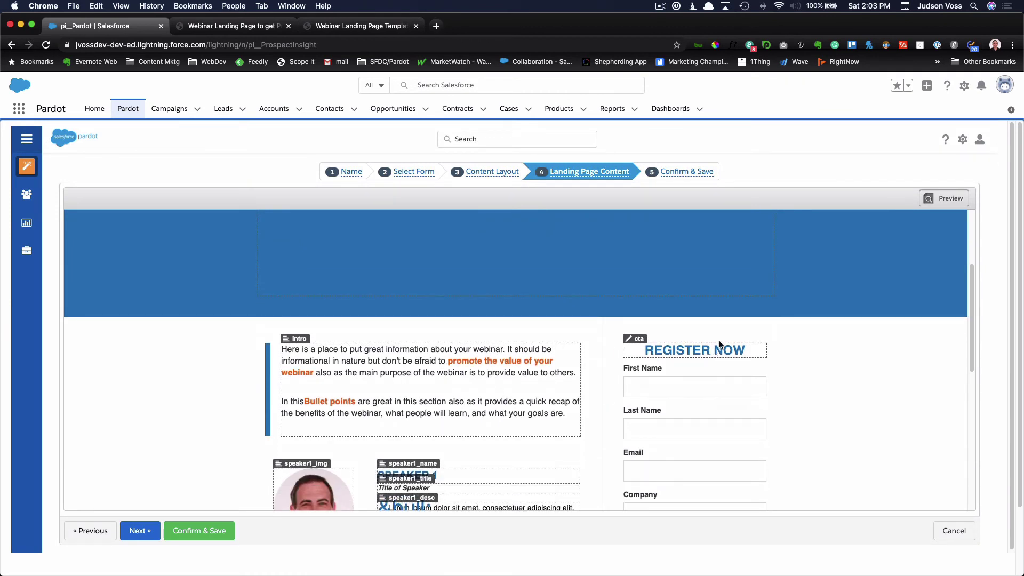
scroll(411, 353, "down", 1)
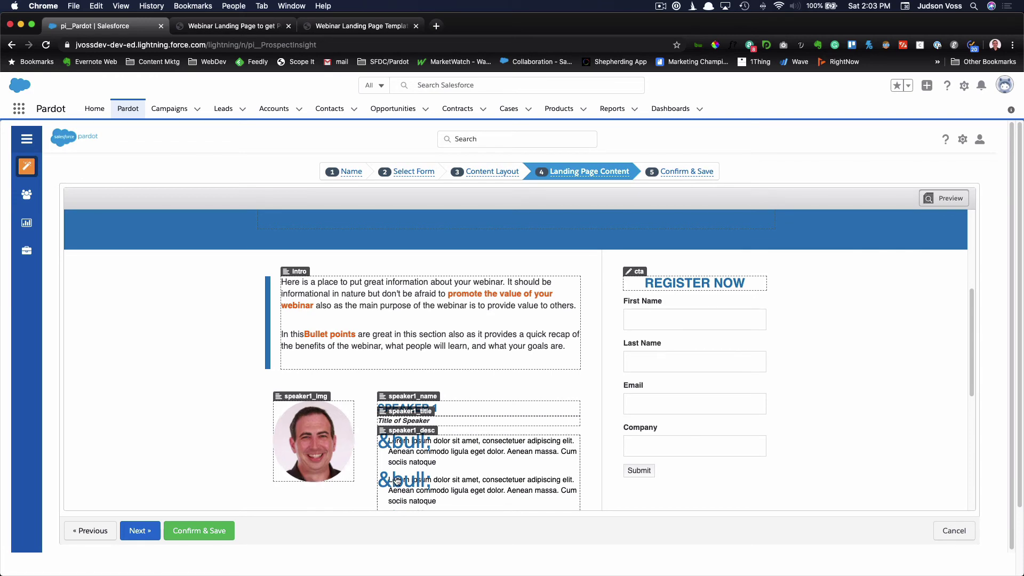
scroll(423, 336, "down", 1)
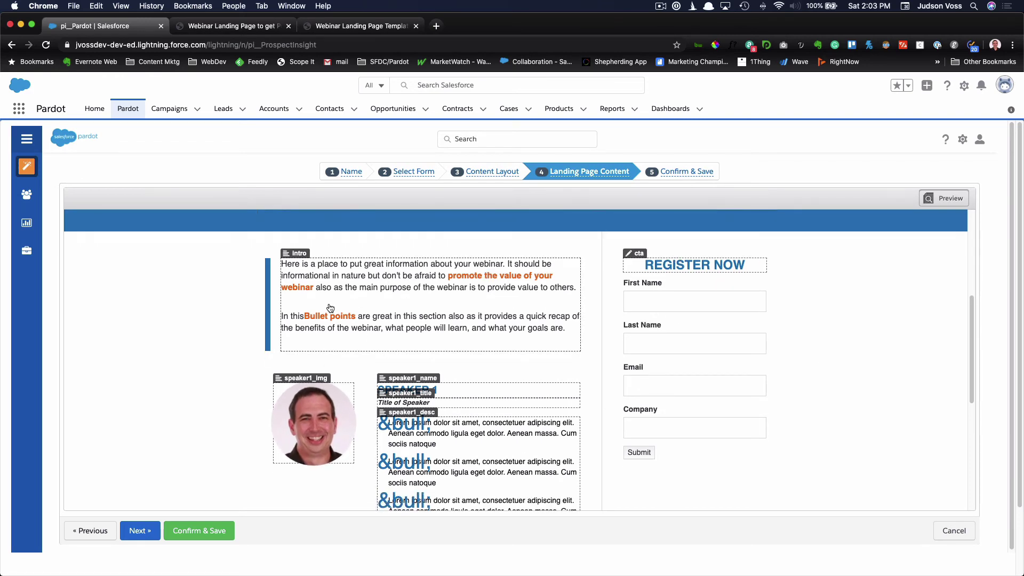
left_click(578, 328)
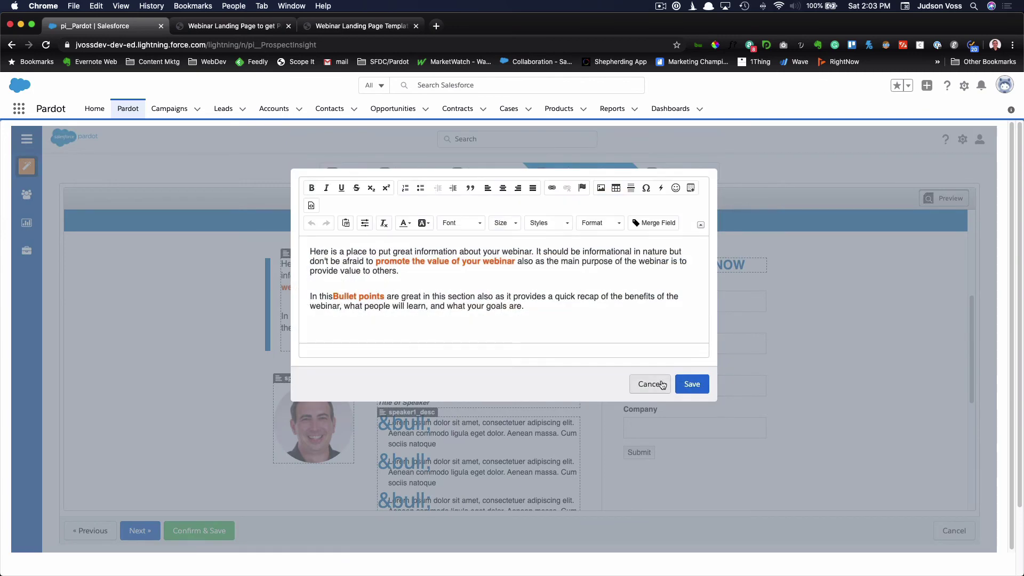
left_click(643, 381)
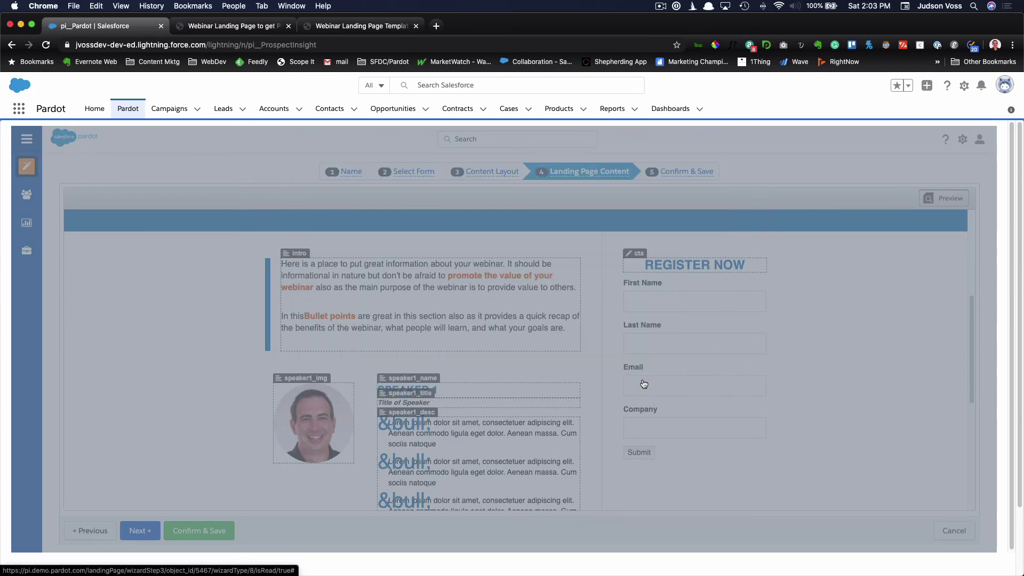
View the first speaker's bulleted description in the speaker1_desc region's editor and close it without saving
scroll(562, 416, "down", 3)
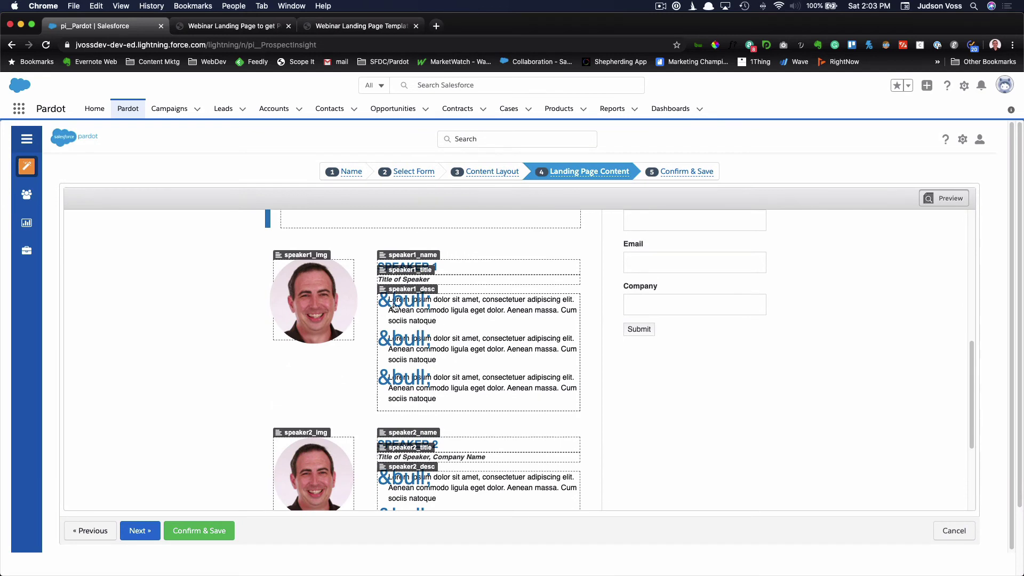
left_click(431, 370)
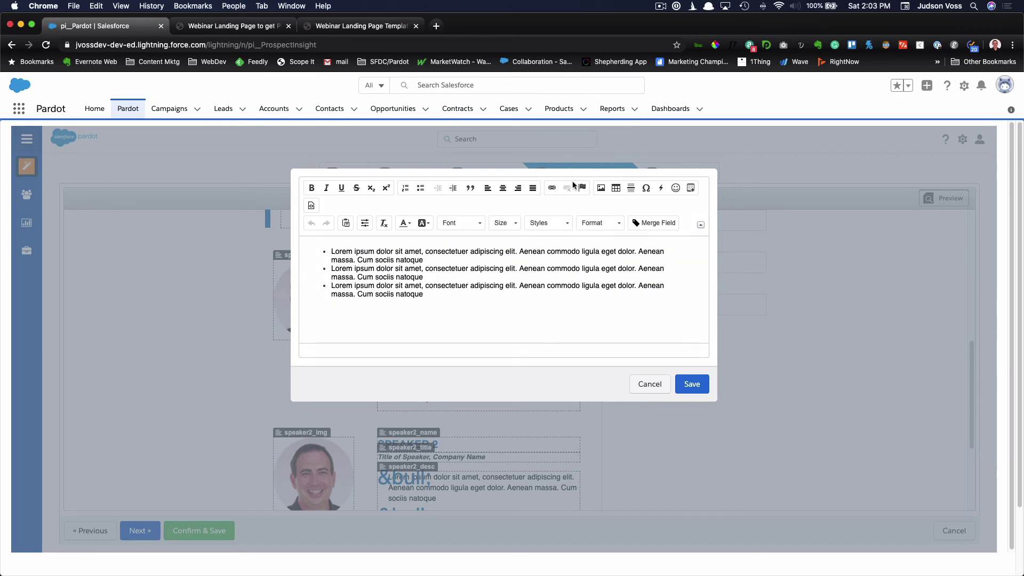
left_click(646, 384)
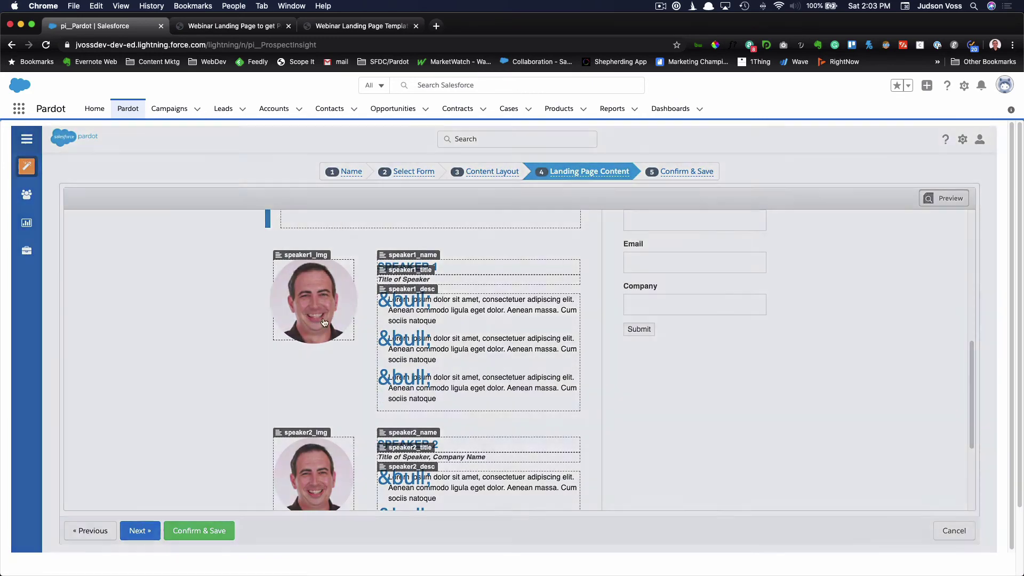
Inspect the image properties and available image sources of the speaker1_img photo, and leave the image and region editor without saving
left_click(338, 313)
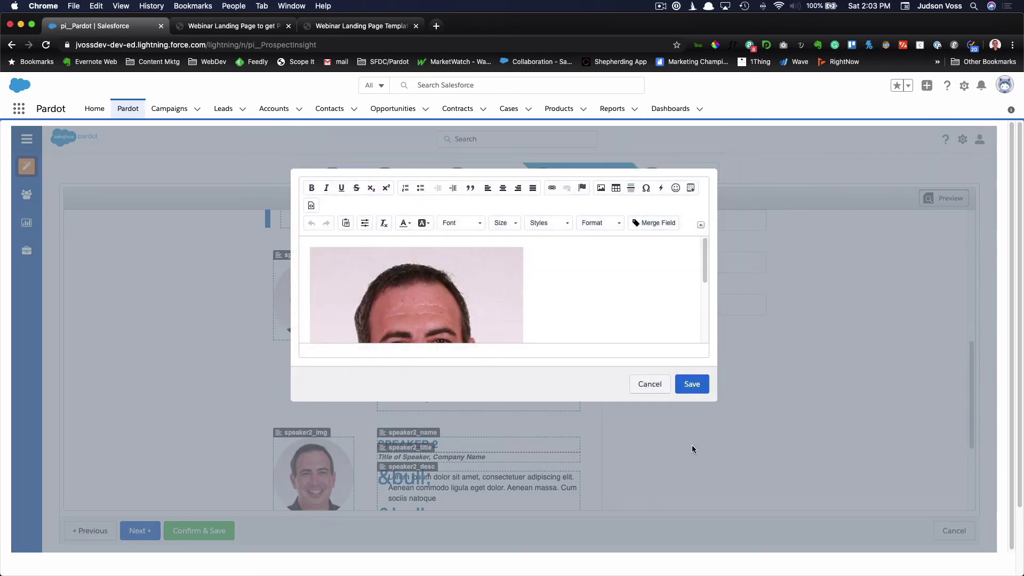
left_click(469, 289)
double_click(456, 305)
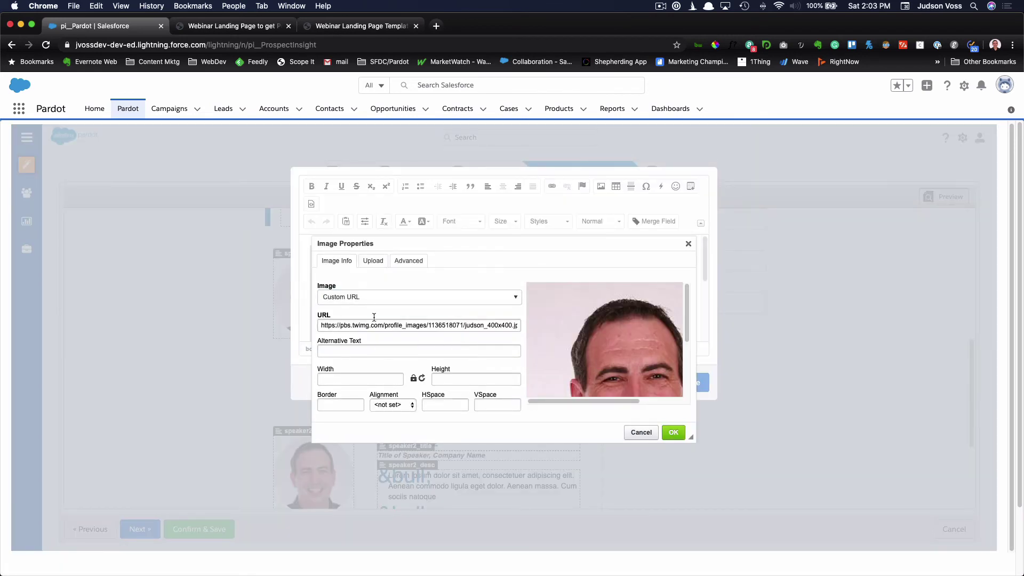
left_click(376, 297)
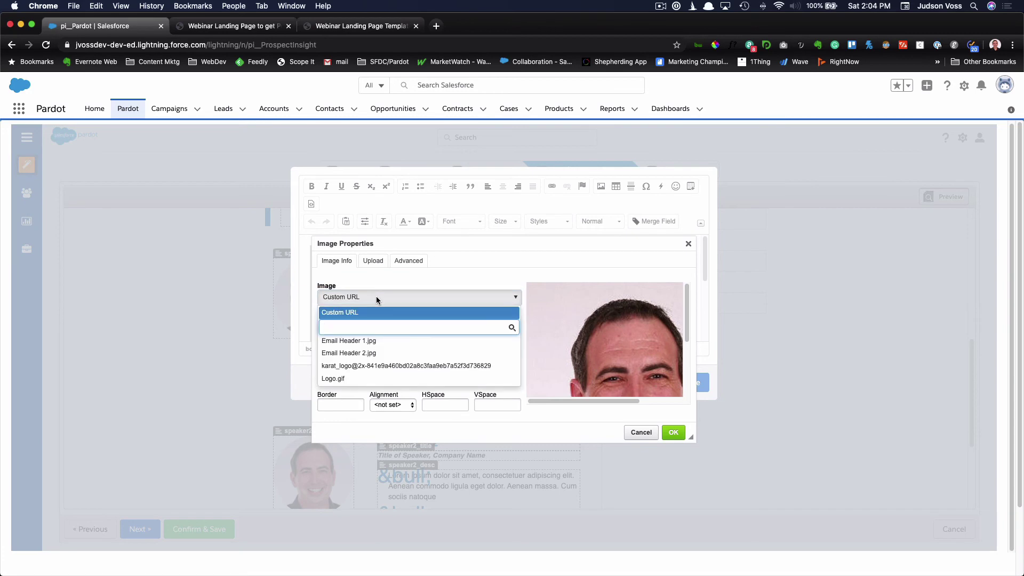
left_click(472, 278)
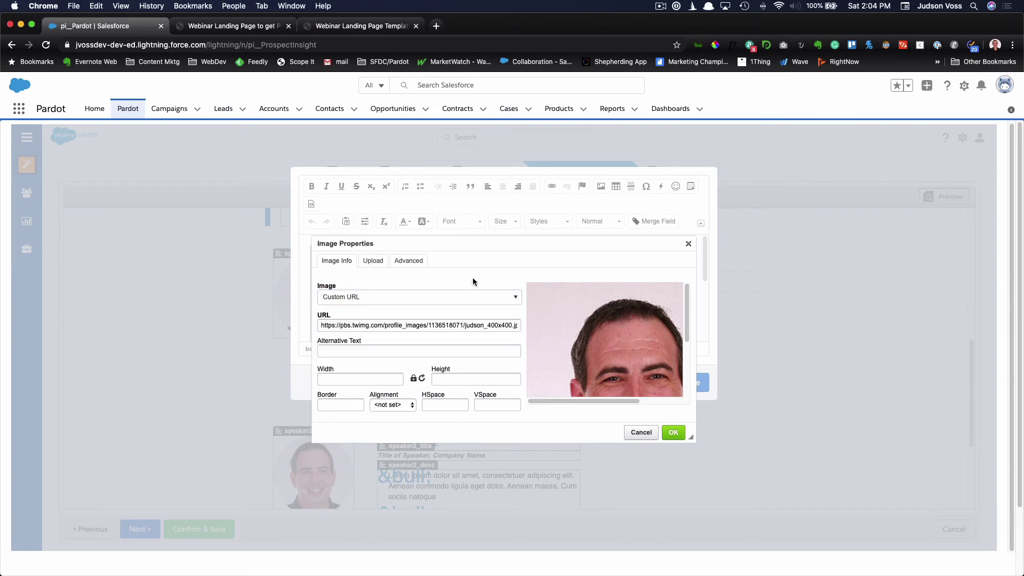
left_click(635, 431)
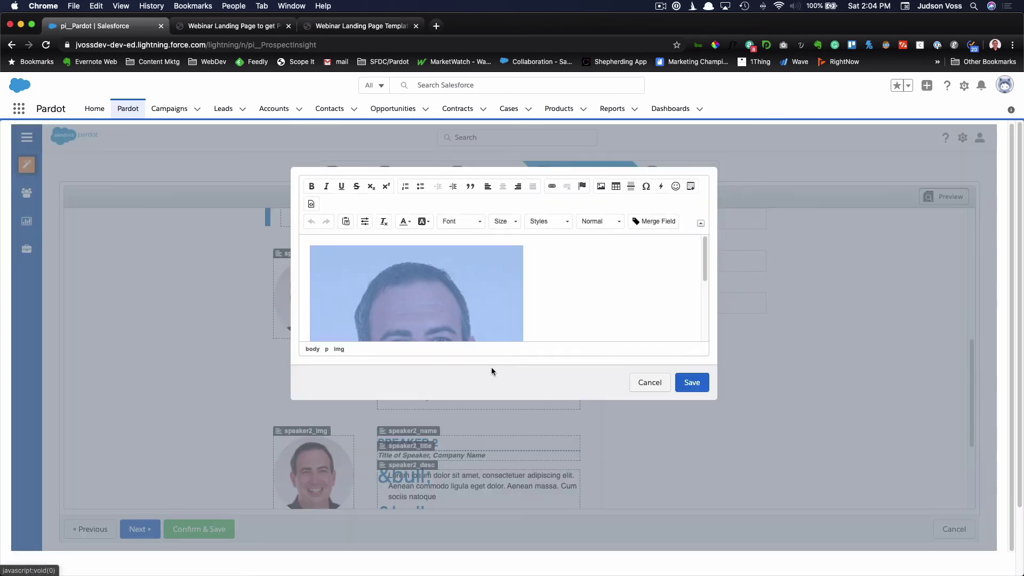
left_click(648, 382)
Proceed from Landing Page Content to the Confirm & Save stage and save the Webinar Landing Page
scroll(482, 389, "down", 3)
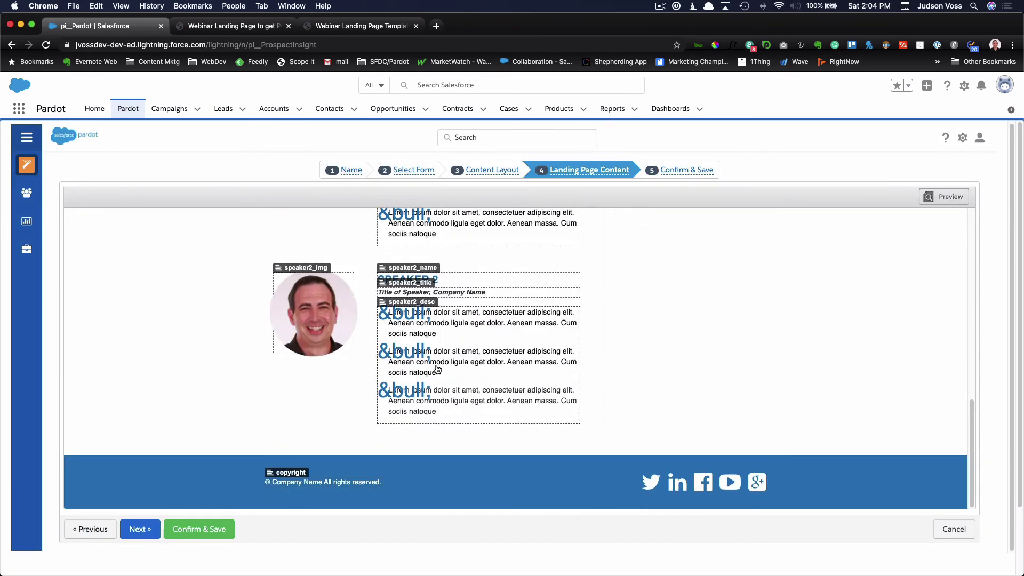
scroll(438, 369, "up", 2)
scroll(437, 369, "up", 10)
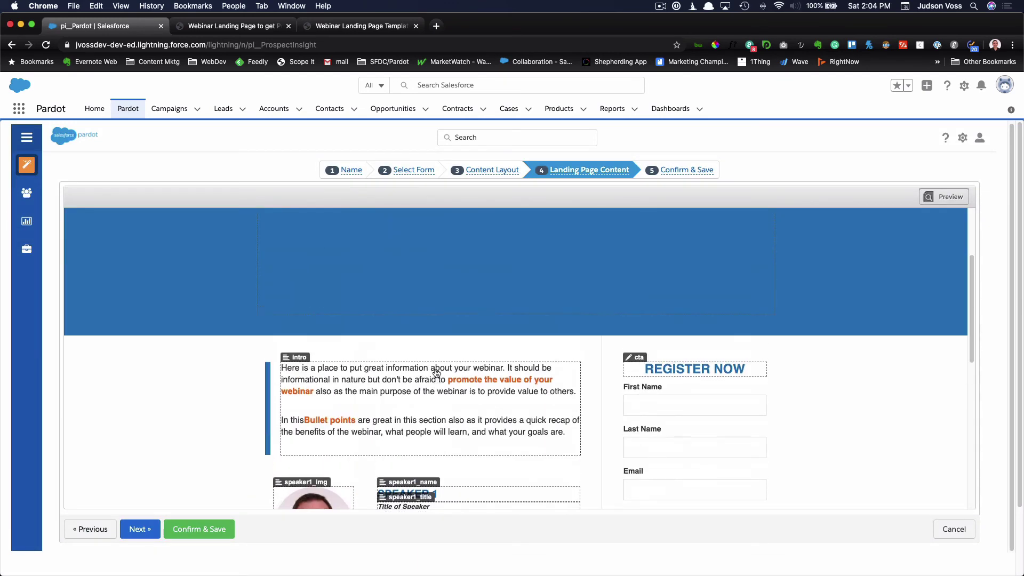
left_click(139, 528)
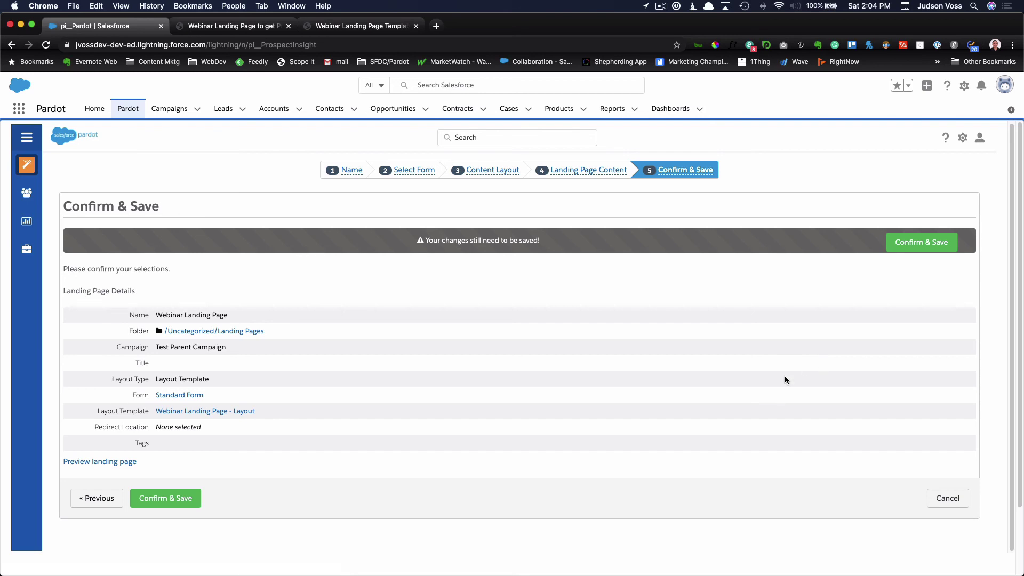
left_click(181, 503)
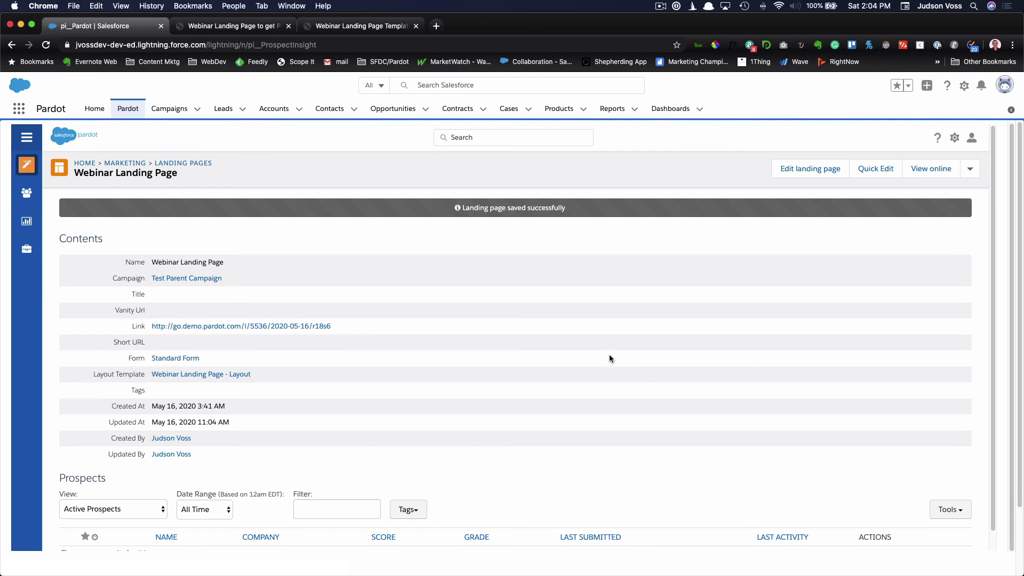
Open the saved landing page's public link and examine the published headline, intro, speaker and registration form sections
left_click_drag(119, 332, 353, 329)
left_click(353, 328)
left_click(282, 327)
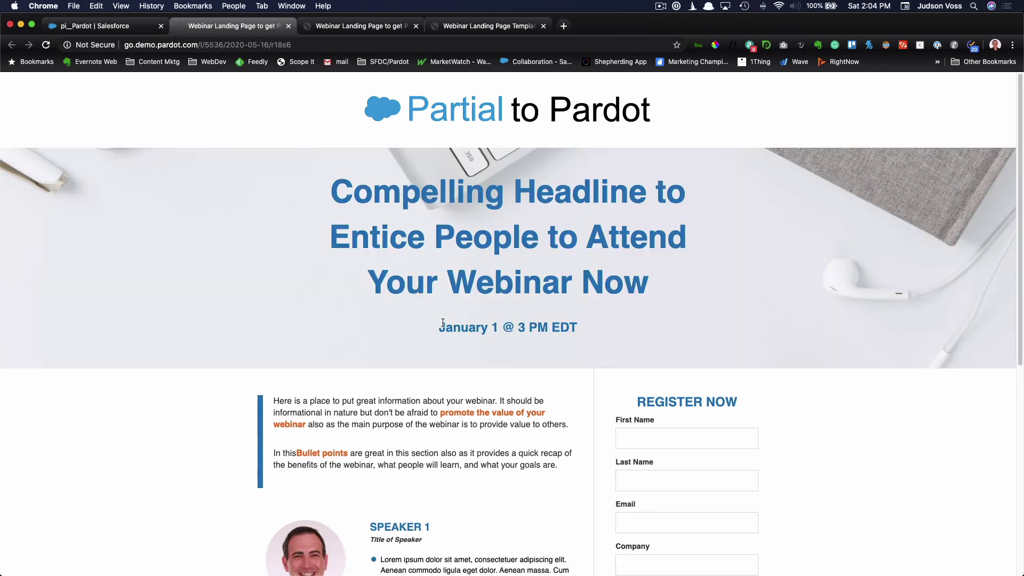
scroll(443, 322, "down", 1)
scroll(442, 322, "down", 1)
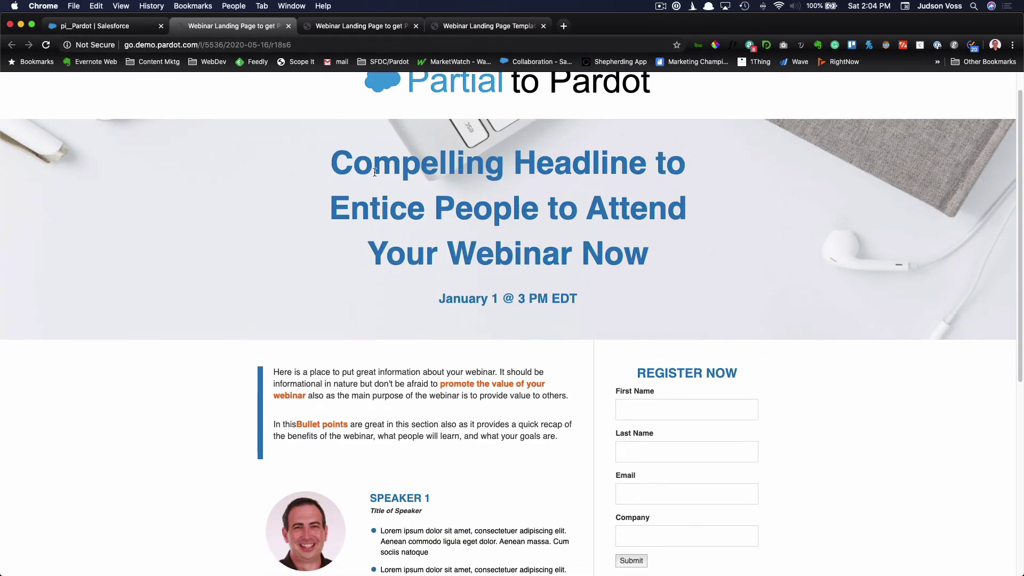
scroll(434, 262, "down", 2)
scroll(433, 262, "up", 4)
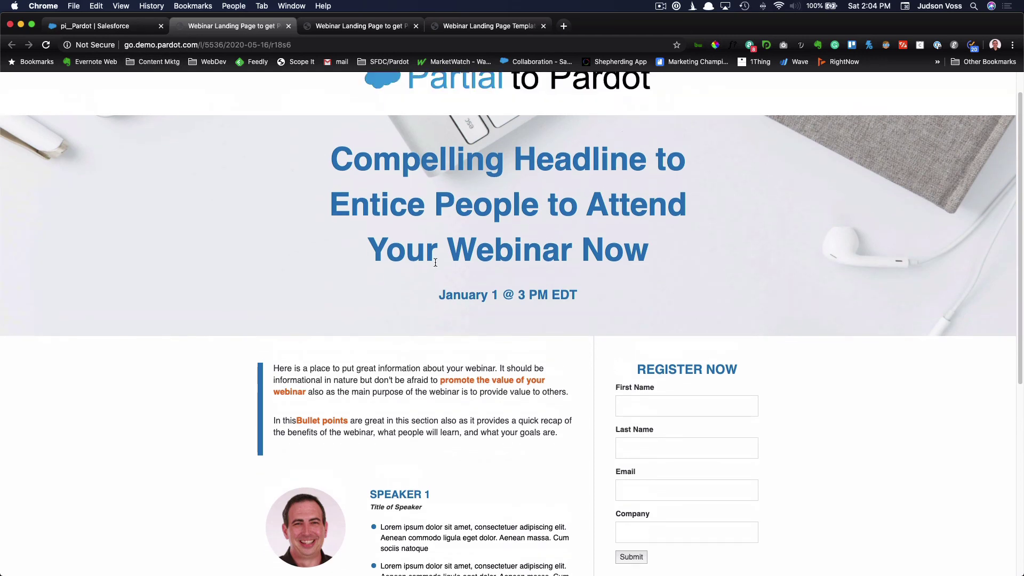
scroll(434, 262, "down", 10)
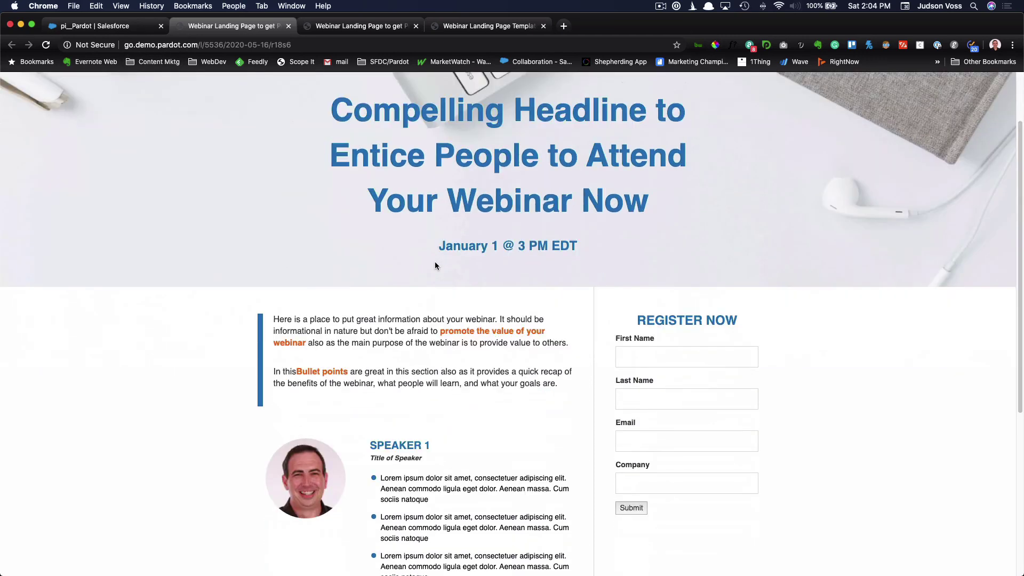
scroll(435, 262, "up", 10)
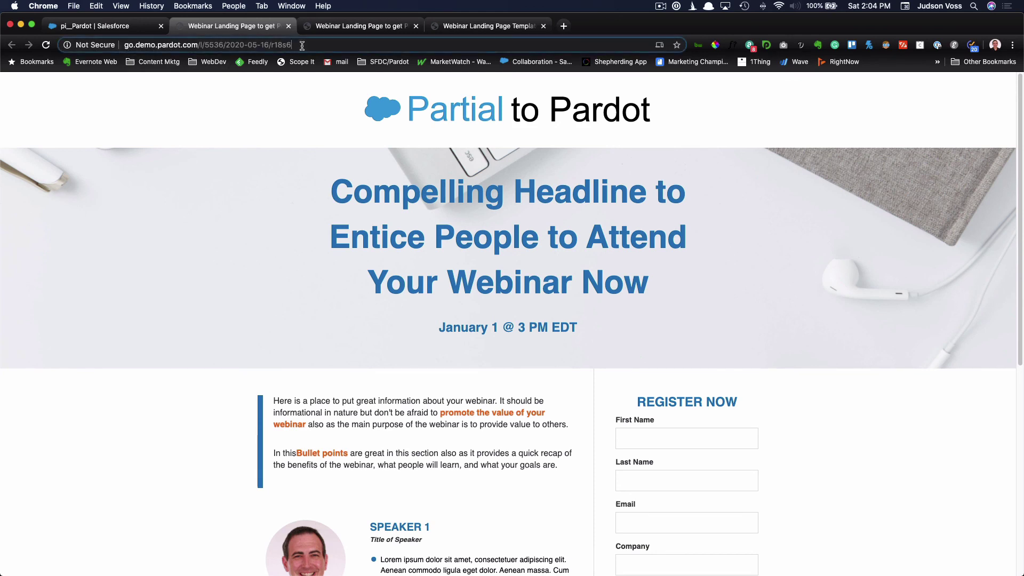
Highlight the path after the domain in the published page's address, and review the page down to its footer
left_click_drag(302, 45, 197, 45)
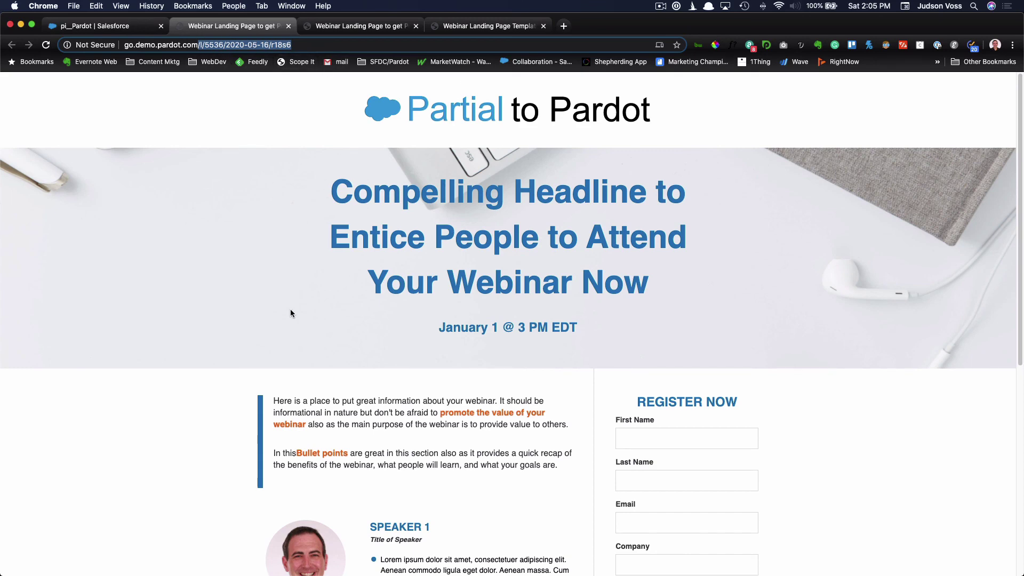
left_click(254, 383)
scroll(485, 341, "down", 3)
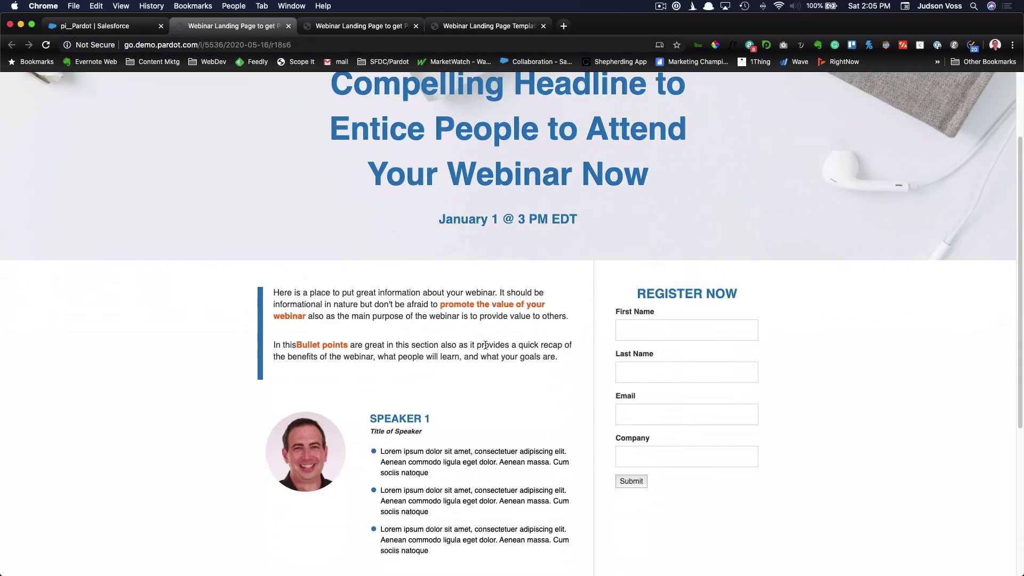
scroll(485, 345, "down", 3)
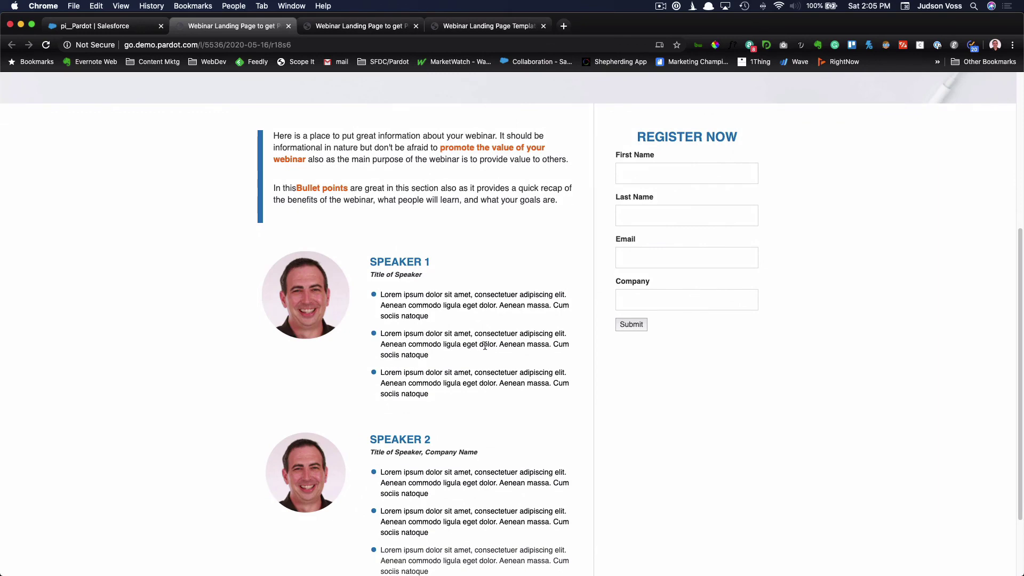
scroll(484, 345, "down", 2)
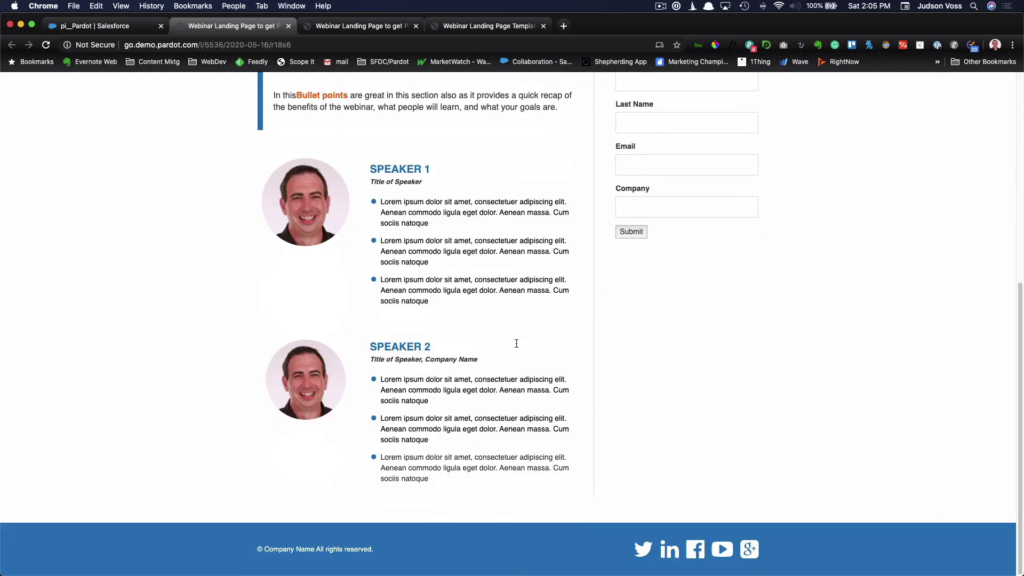
scroll(516, 343, "up", 6)
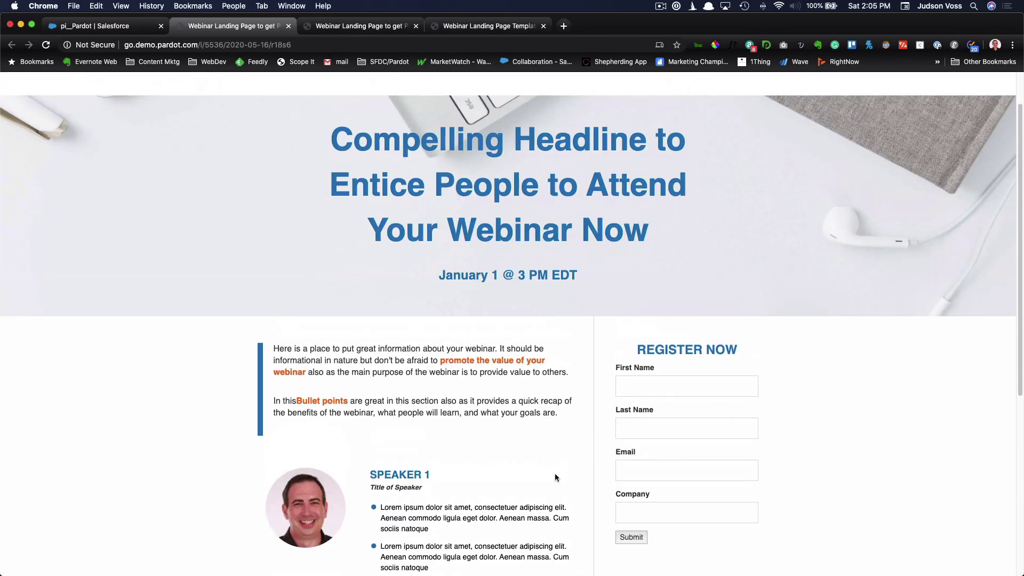